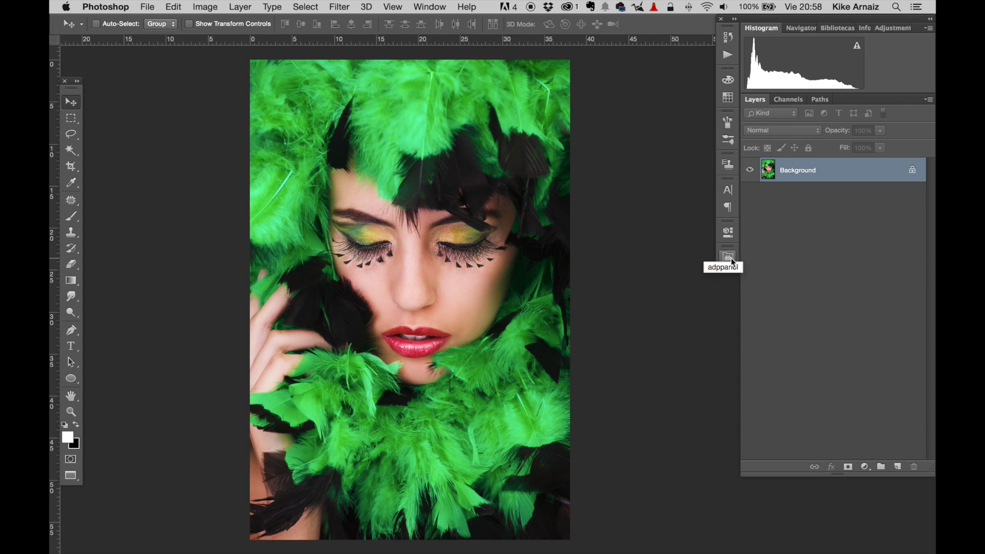
Open the adppanel extension for a brief look at its masking options and collapse it again.
{"action": "left_click", "coordinate": [729, 257]}
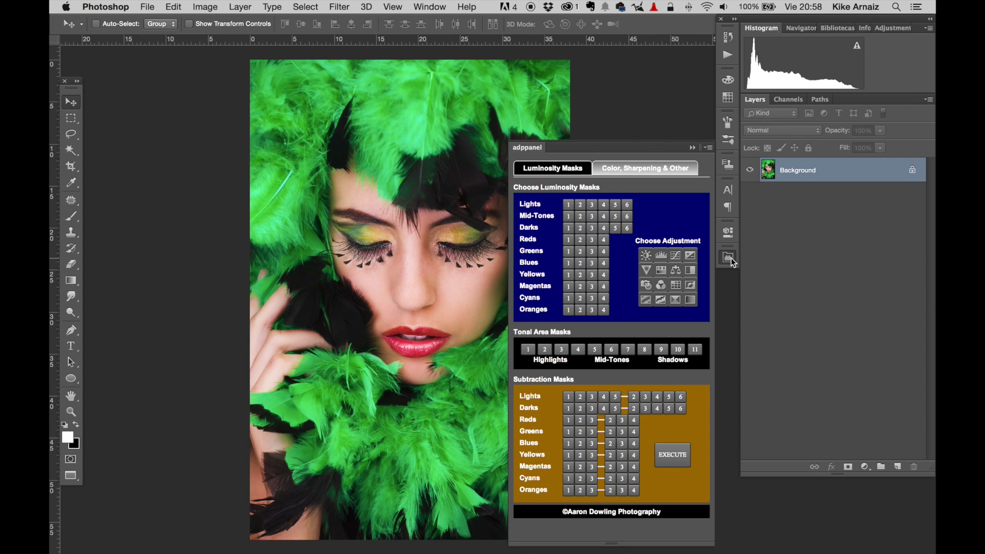
{"action": "left_click", "coordinate": [731, 260]}
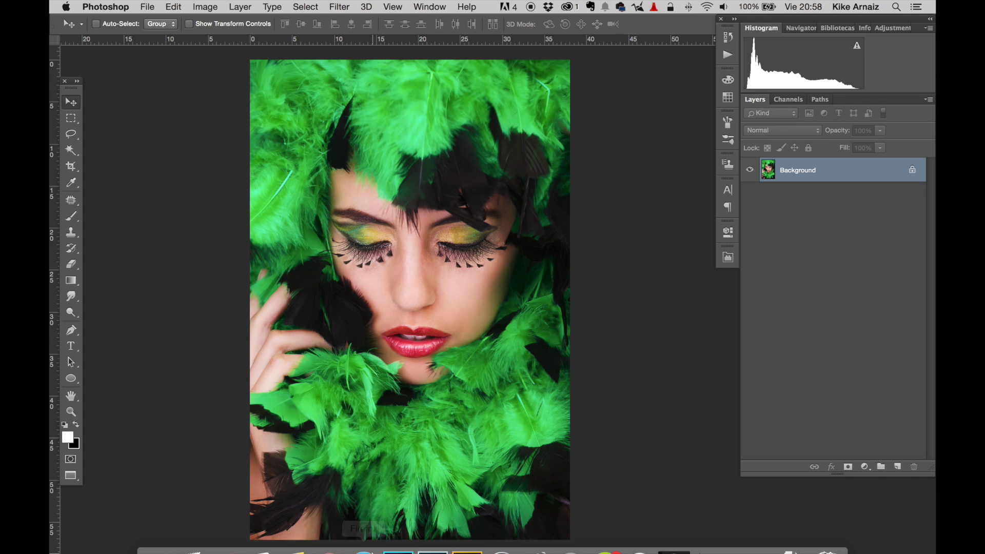
Switch to Chrome, examine the Luminosity Action Panel page with its CC 2014 and CS6 versions, and return to Photoshop.
{"action": "left_click", "coordinate": [338, 548]}
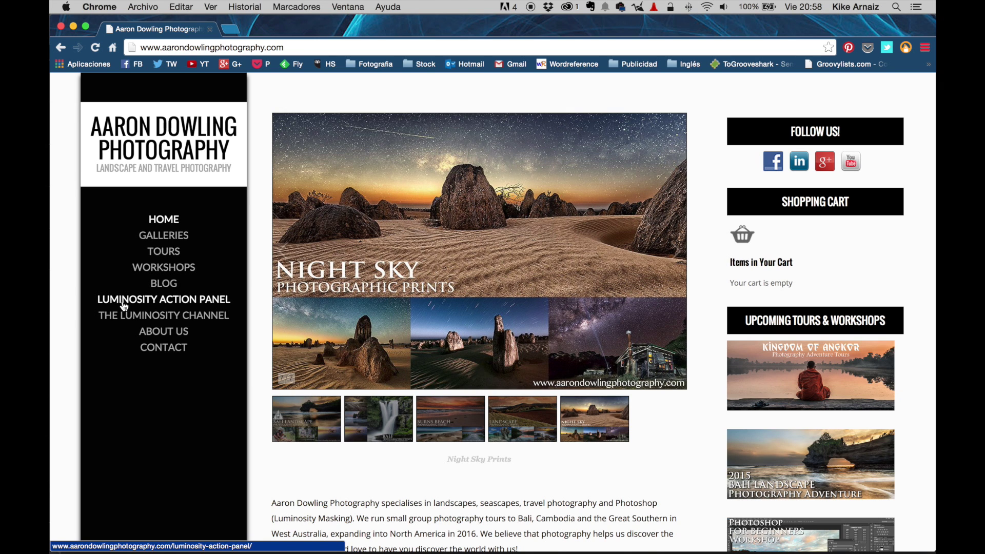
{"action": "left_click", "coordinate": [192, 303]}
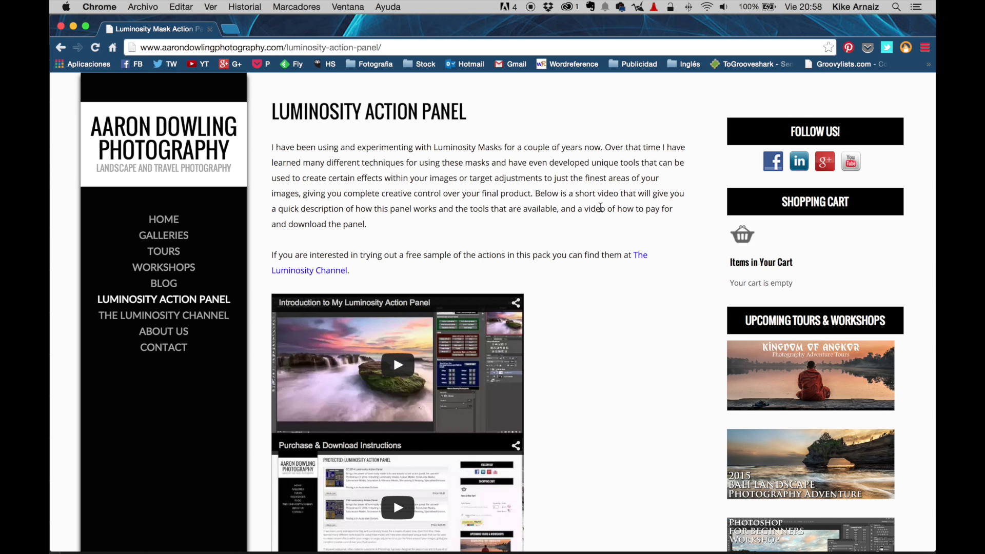
{"action": "scroll", "coordinate": [601, 207], "scroll_direction": "down", "scroll_amount": 10}
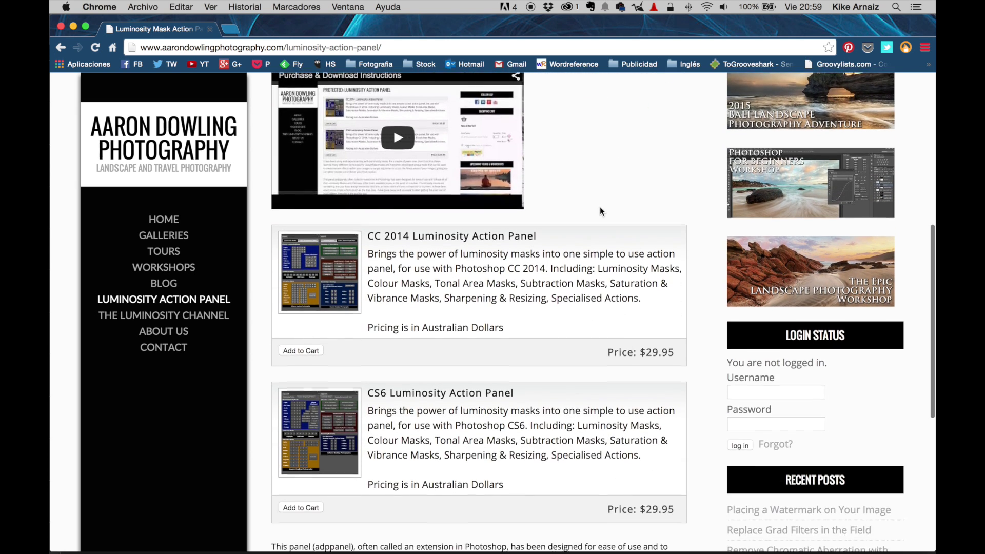
{"action": "scroll", "coordinate": [605, 214], "scroll_direction": "down", "scroll_amount": 2}
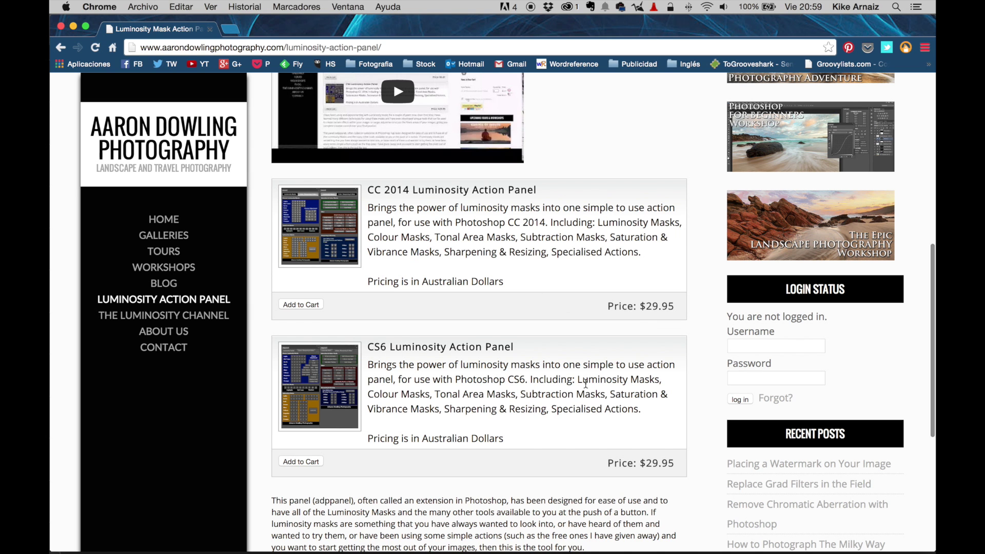
{"action": "scroll", "coordinate": [581, 387], "scroll_direction": "up", "scroll_amount": 10}
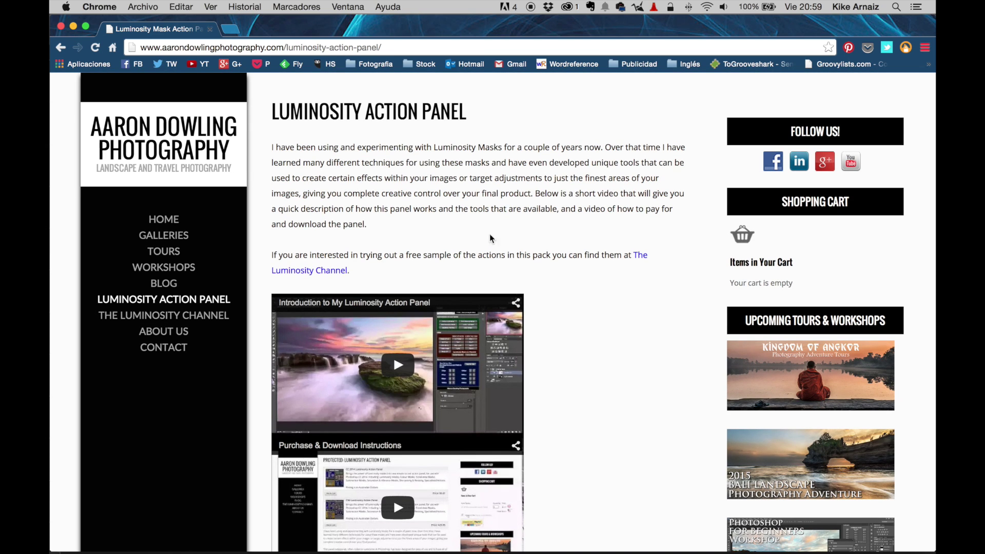
{"action": "left_click", "coordinate": [61, 26]}
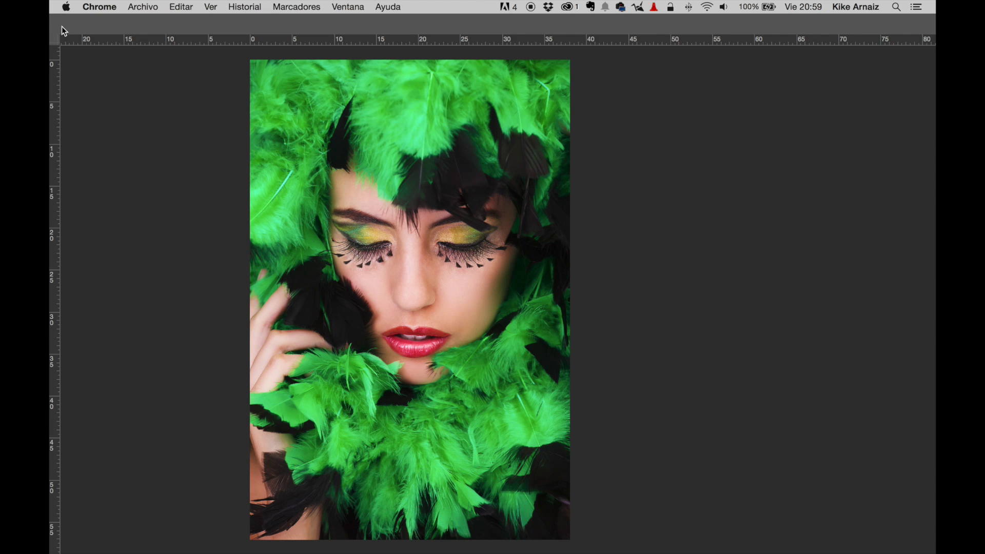
{"action": "left_click", "coordinate": [173, 253]}
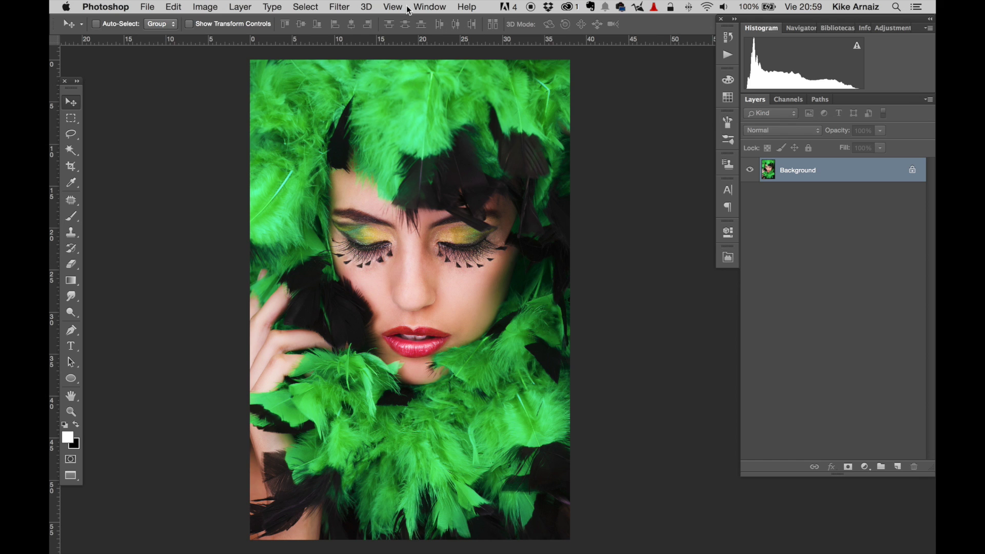
Show the adppanel extension and review its Luminosity Masks and Color, Sharpening & Other sections.
{"action": "left_click", "coordinate": [438, 6]}
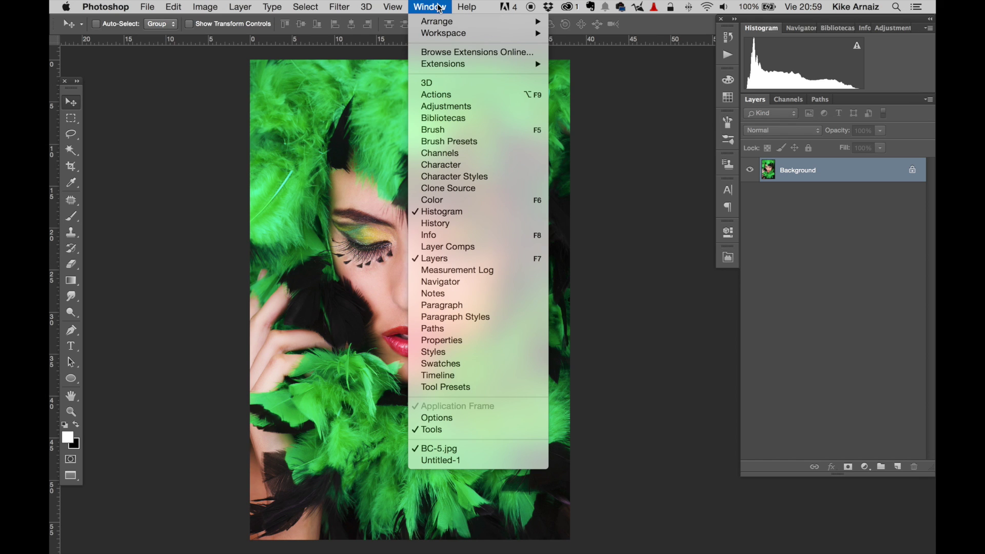
{"action": "mouse_move", "coordinate": [468, 67]}
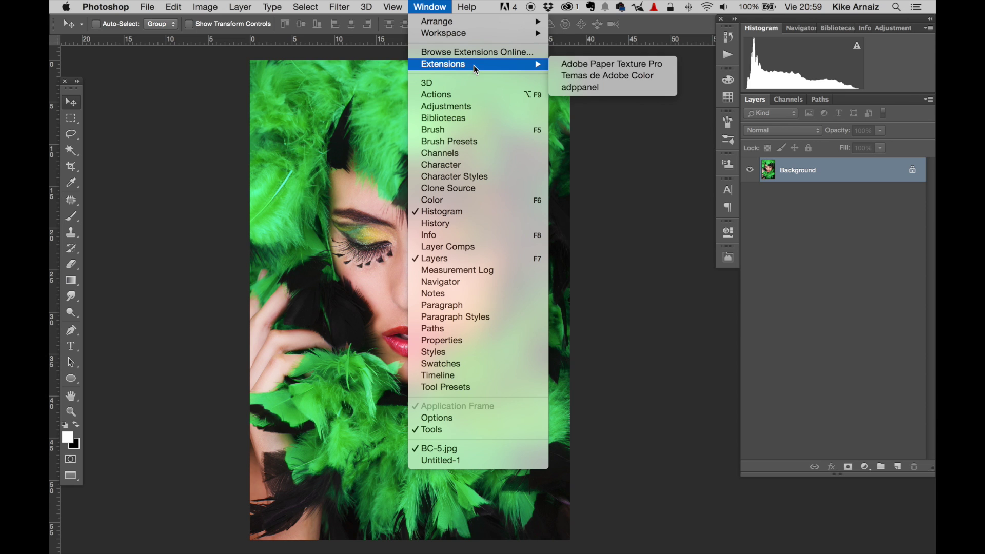
{"action": "left_click", "coordinate": [606, 88]}
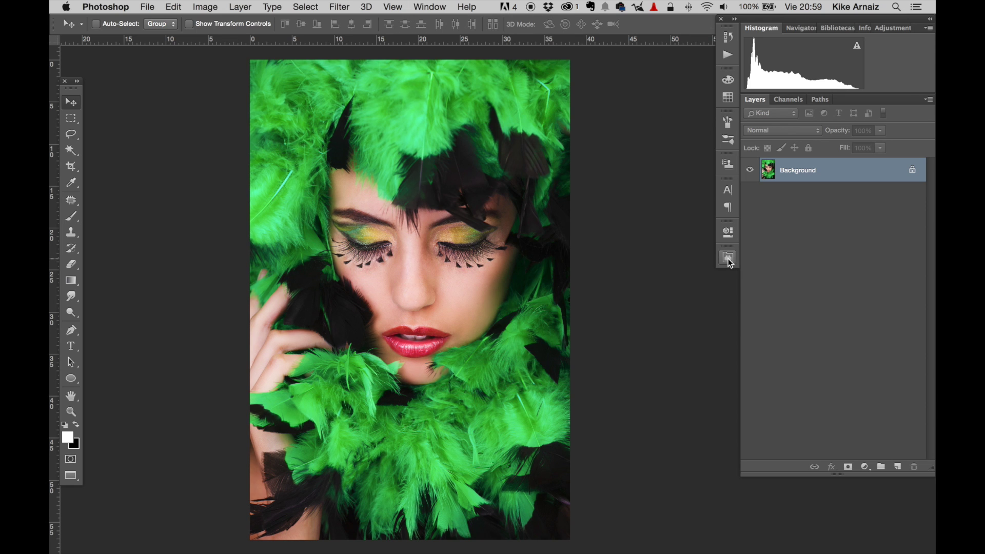
{"action": "left_click", "coordinate": [728, 258]}
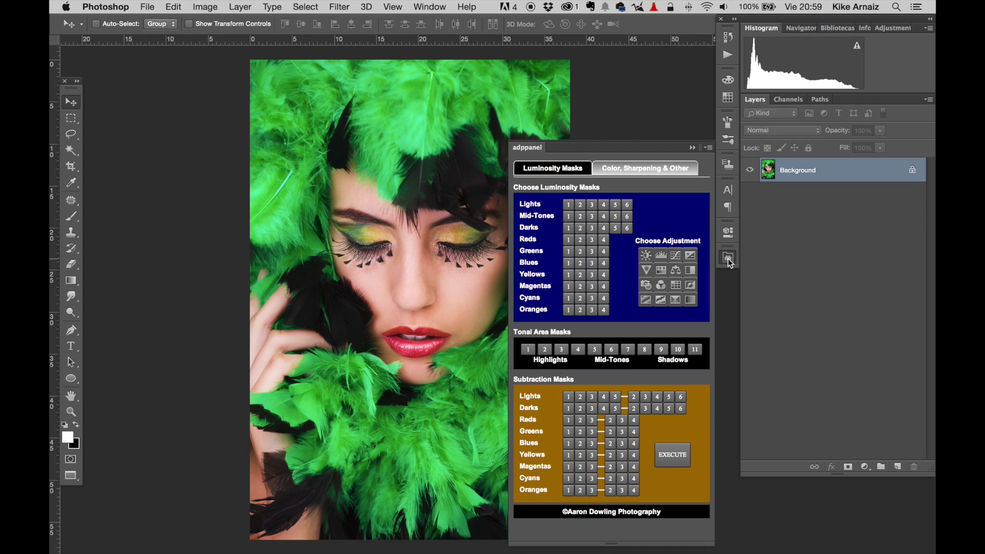
{"action": "scroll", "coordinate": [285, 228], "scroll_direction": "right", "scroll_amount": 10}
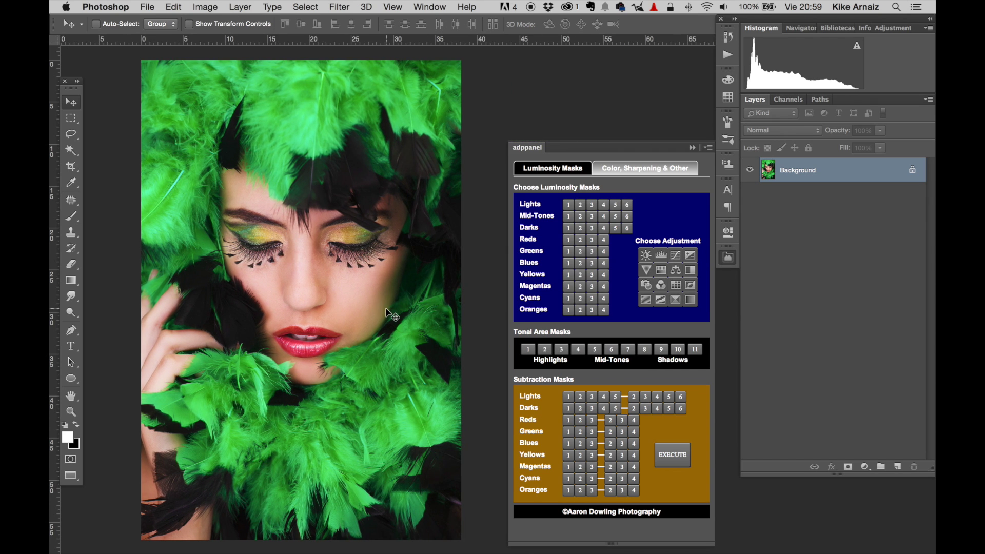
{"action": "left_click", "coordinate": [626, 173]}
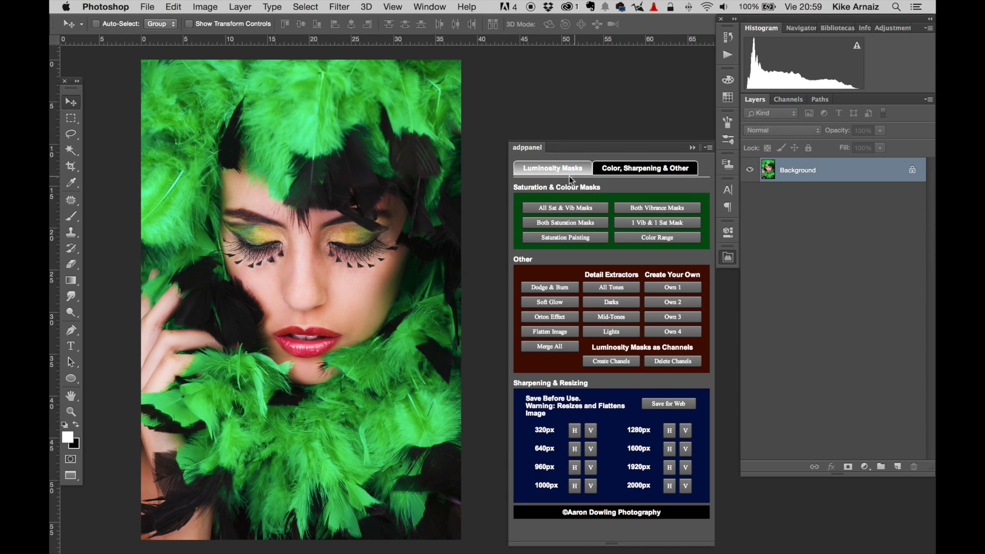
{"action": "left_click", "coordinate": [553, 172]}
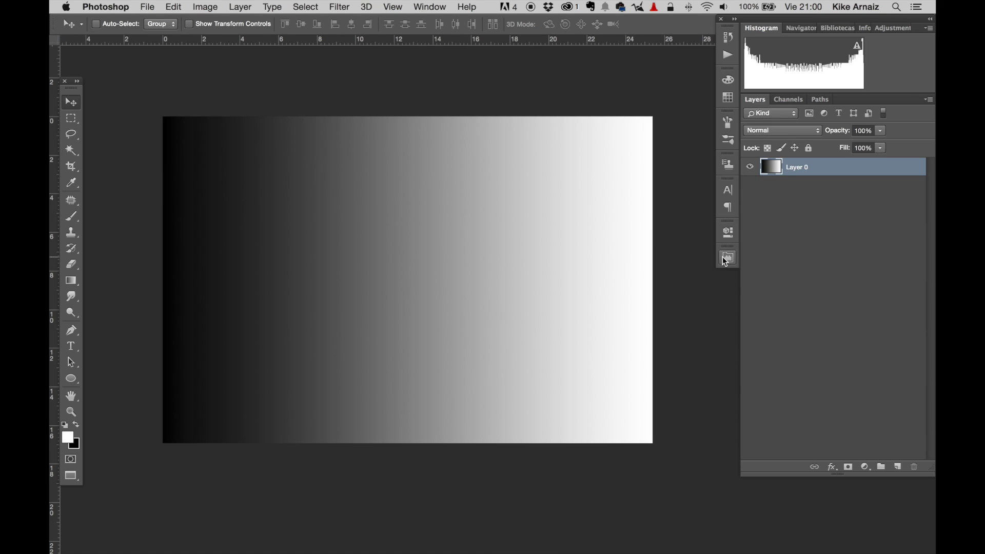
Load the Lights 1 and Lights 2 luminosity masks from adppanel as selections on the black-to-white gradient image.
{"action": "left_click", "coordinate": [728, 257]}
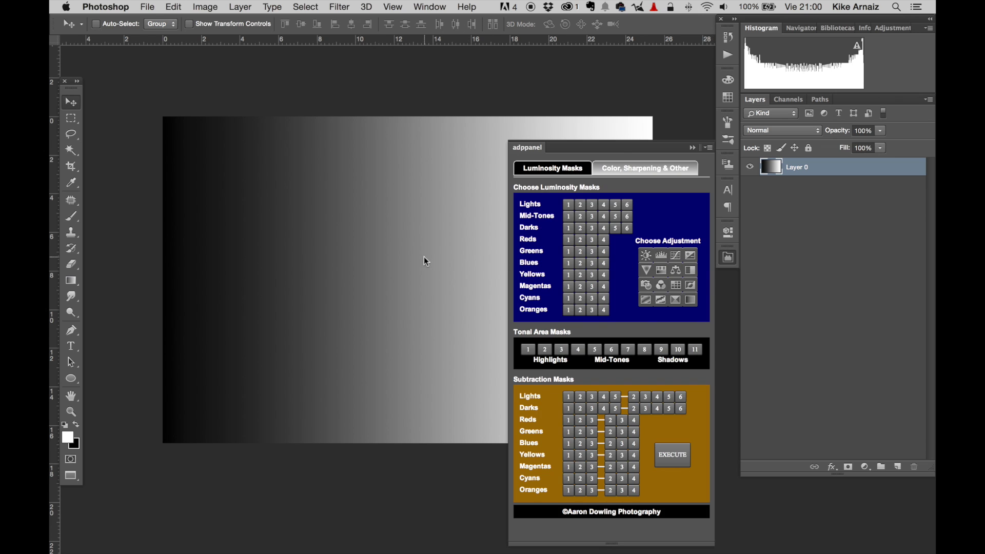
{"action": "scroll", "coordinate": [424, 257], "scroll_direction": "right", "scroll_amount": 5}
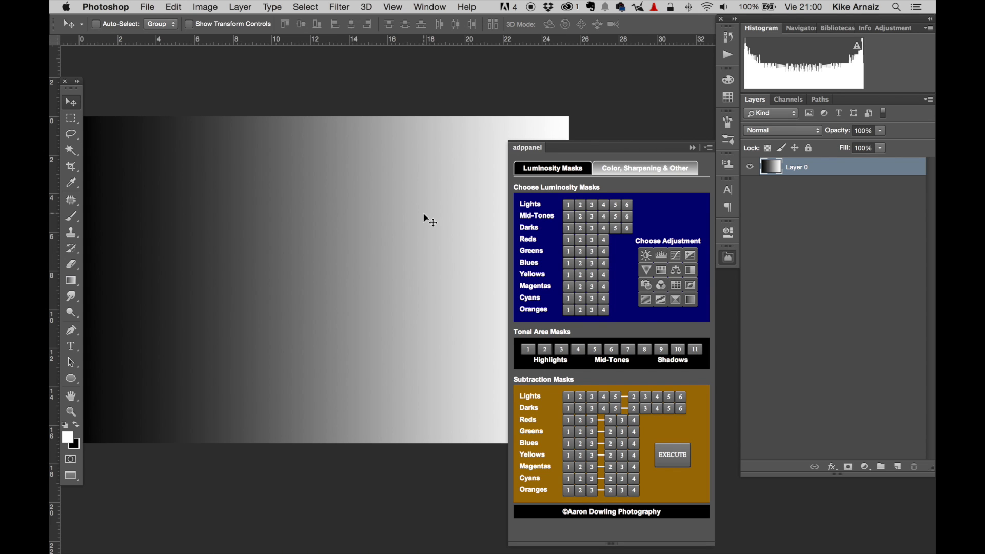
{"action": "scroll", "coordinate": [424, 215], "scroll_direction": "down", "scroll_amount": 2}
{"action": "scroll", "coordinate": [426, 216], "scroll_direction": "right", "scroll_amount": 3}
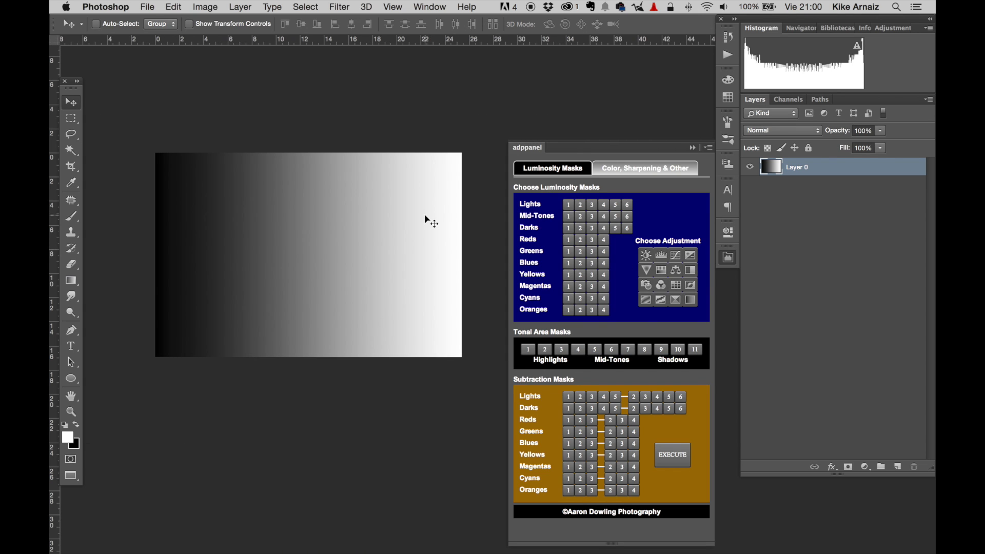
{"action": "scroll", "coordinate": [424, 214], "scroll_direction": "up", "scroll_amount": 2}
{"action": "scroll", "coordinate": [423, 214], "scroll_direction": "left", "scroll_amount": 3}
{"action": "scroll", "coordinate": [424, 214], "scroll_direction": "down", "scroll_amount": 2}
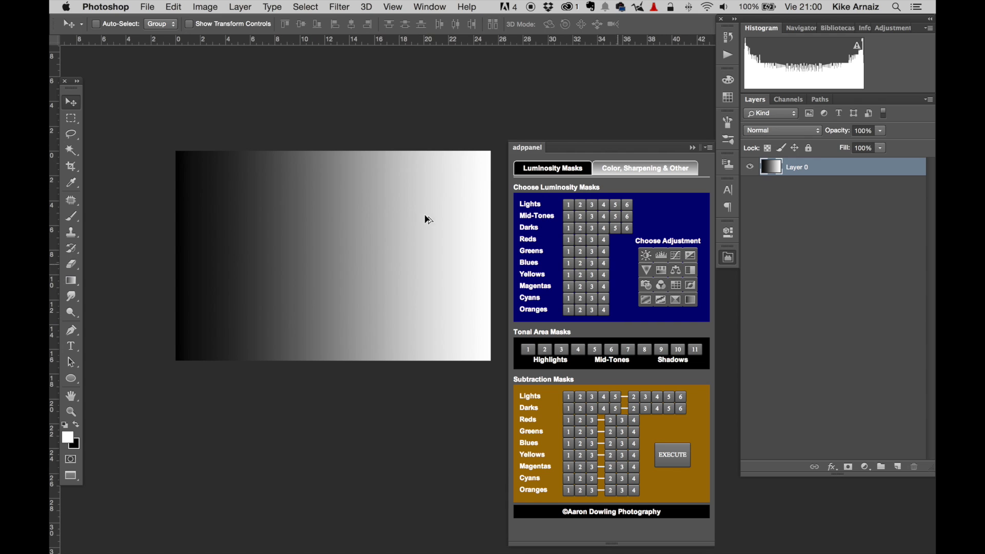
{"action": "left_click", "coordinate": [567, 206]}
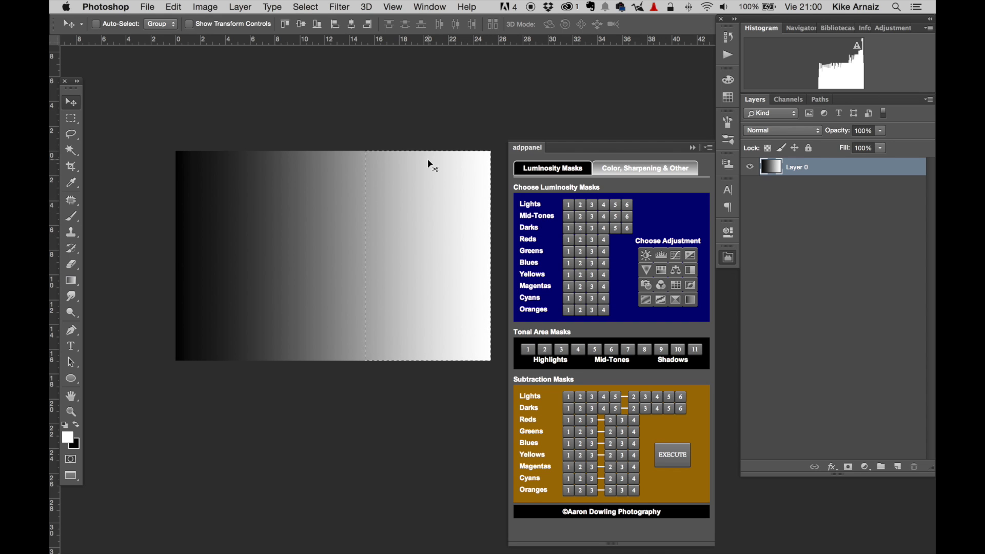
{"action": "left_click", "coordinate": [581, 206]}
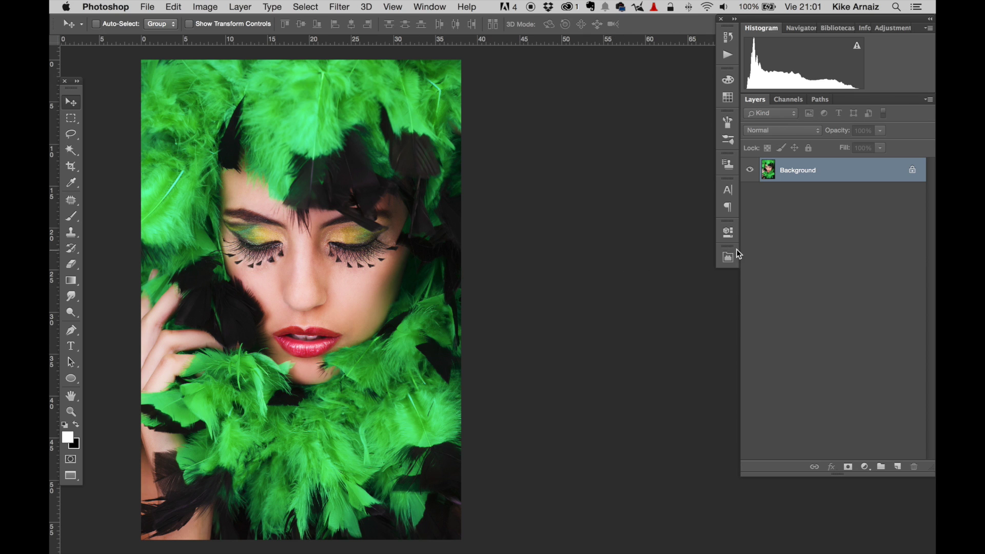
Add a Curves adjustment masked with Mid-Tones 2 to the feather portrait and place a point at the curve's middle.
{"action": "left_click", "coordinate": [728, 258]}
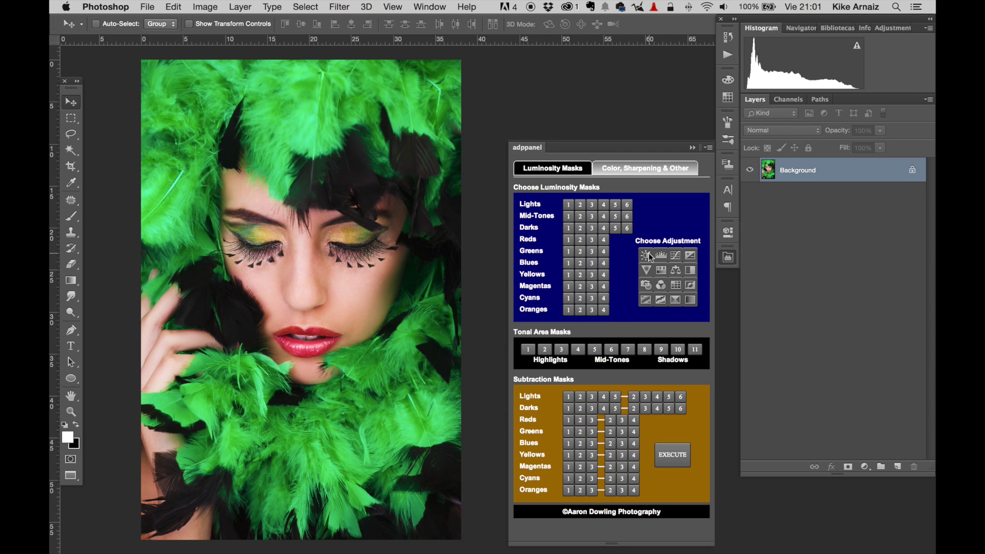
{"action": "left_click", "coordinate": [580, 216]}
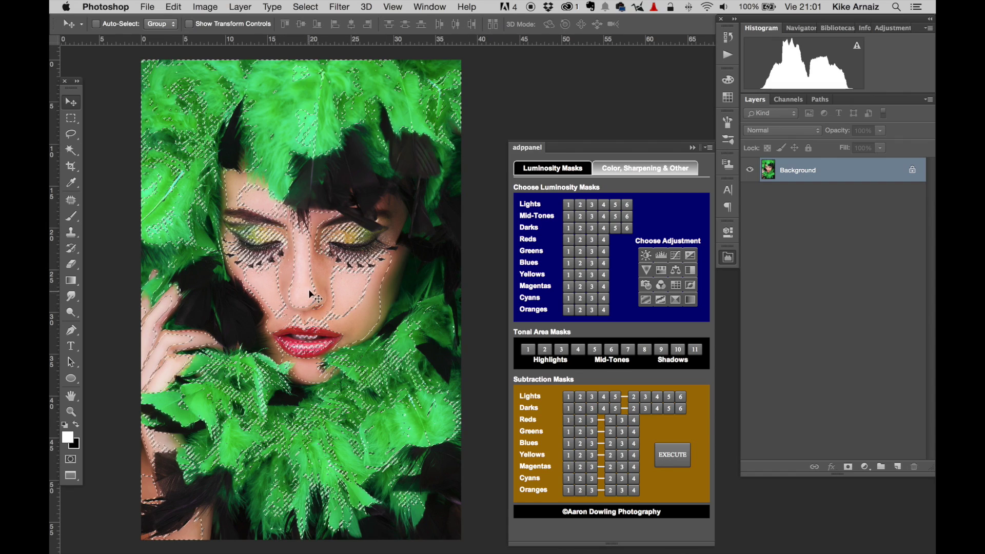
{"action": "left_click", "coordinate": [675, 259]}
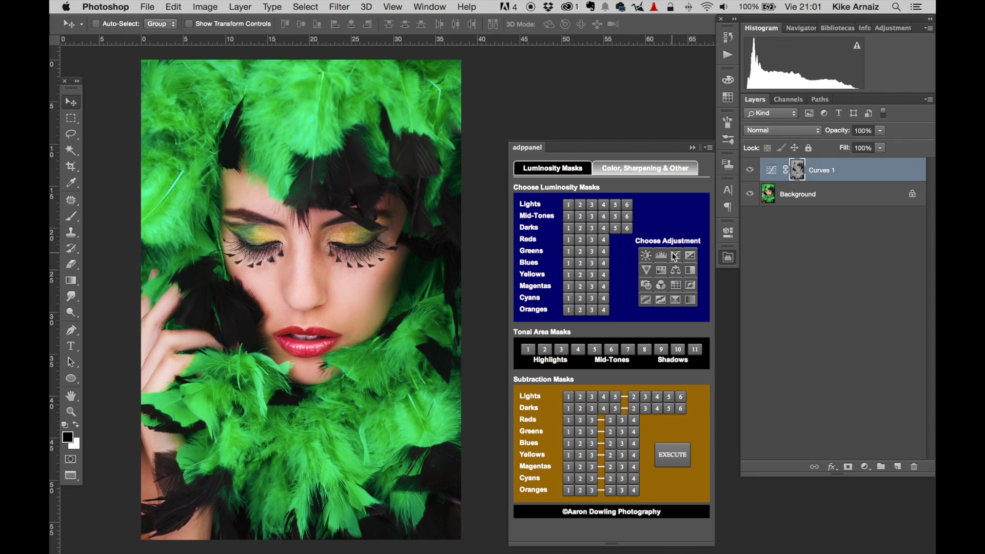
{"action": "double_click", "coordinate": [770, 171]}
{"action": "mouse_move", "coordinate": [631, 353]}
{"action": "left_mouse_down"}
{"action": "mouse_move", "coordinate": [637, 362]}
{"action": "mouse_move", "coordinate": [631, 353]}
{"action": "left_mouse_up"}
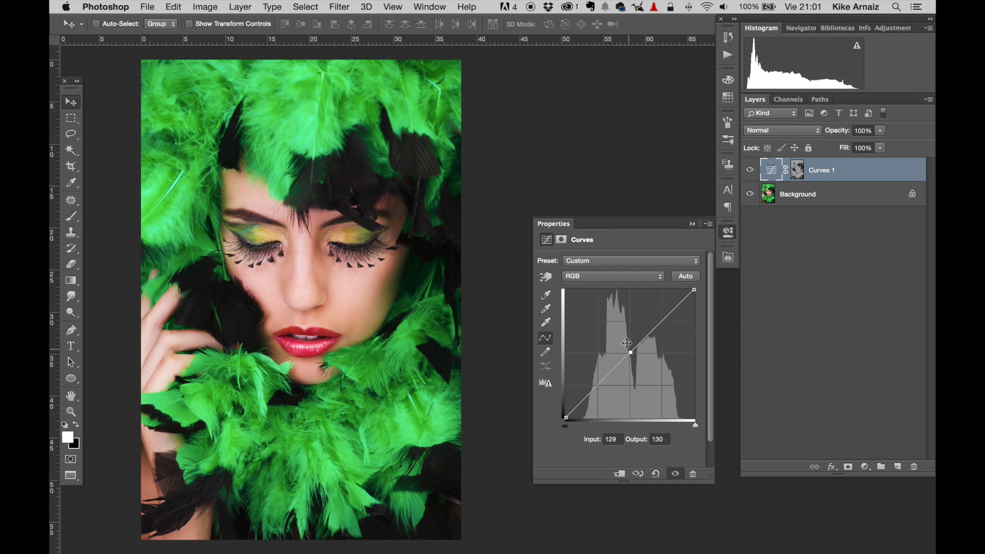
View the Curves layer's mask on its own and delete the Curves layer.
{"action": "left_click", "coordinate": [797, 176]}
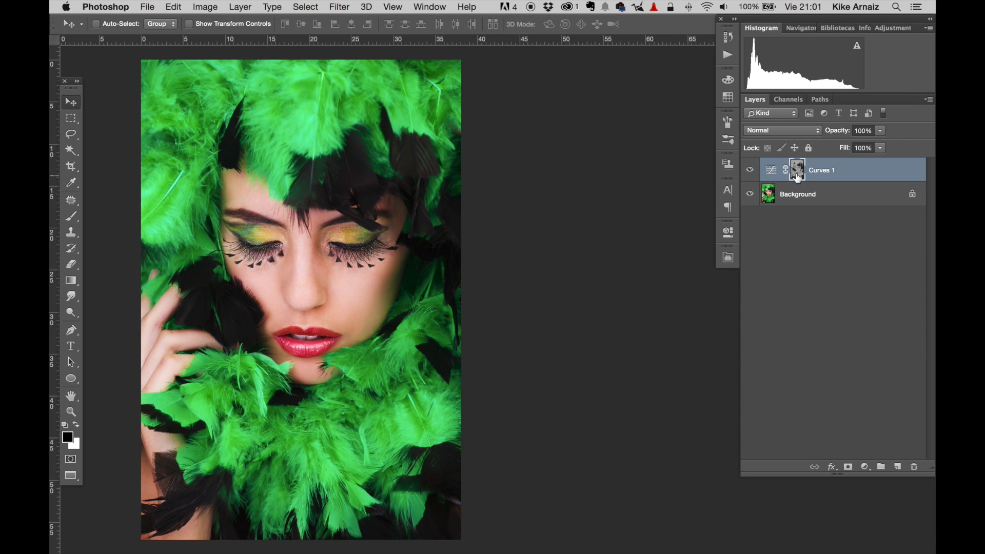
{"action": "left_click", "coordinate": [798, 176], "text": "alt"}
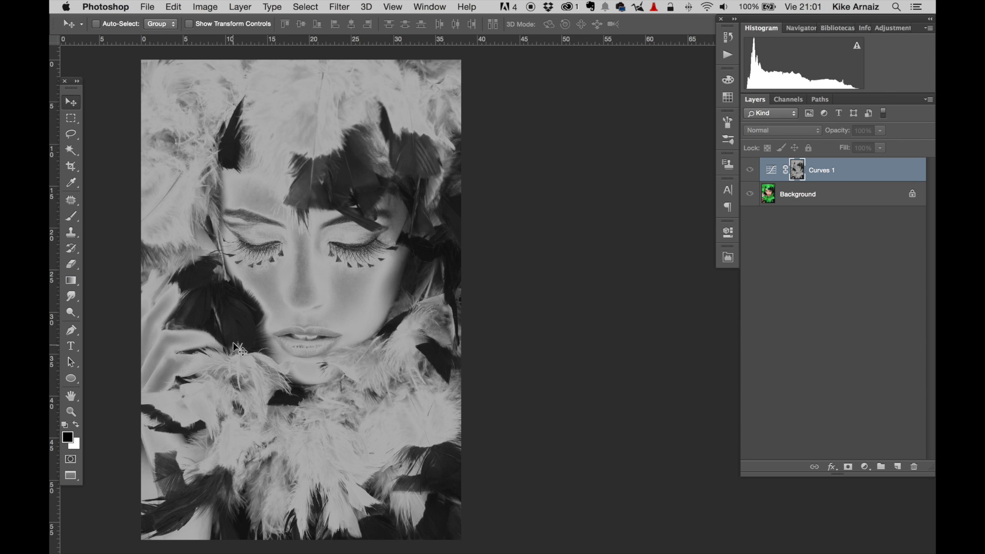
{"action": "left_click_drag", "start_coordinate": [879, 171], "coordinate": [915, 466]}
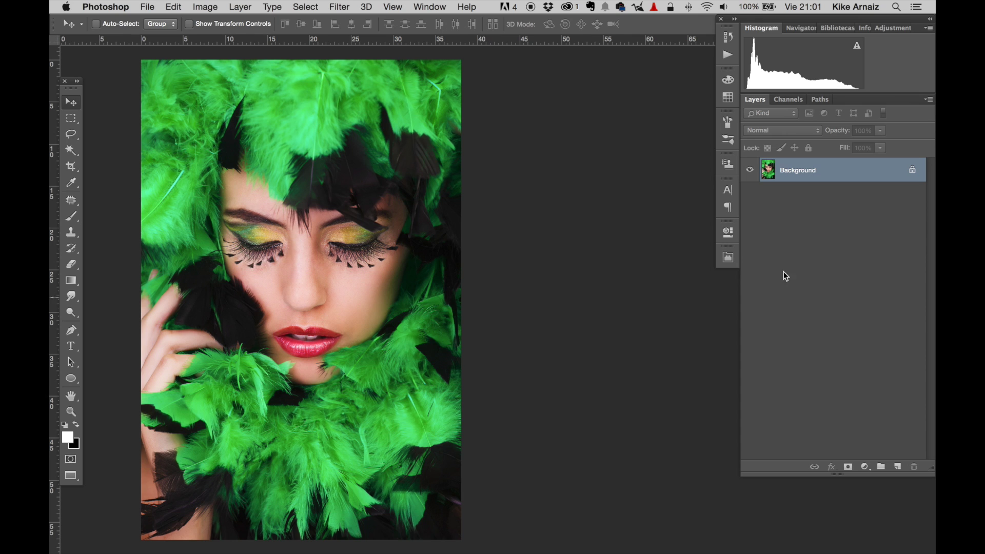
Add a Vibrance adjustment masked with Oranges 2 to the portrait and inspect its mask on its own.
{"action": "left_click", "coordinate": [731, 262]}
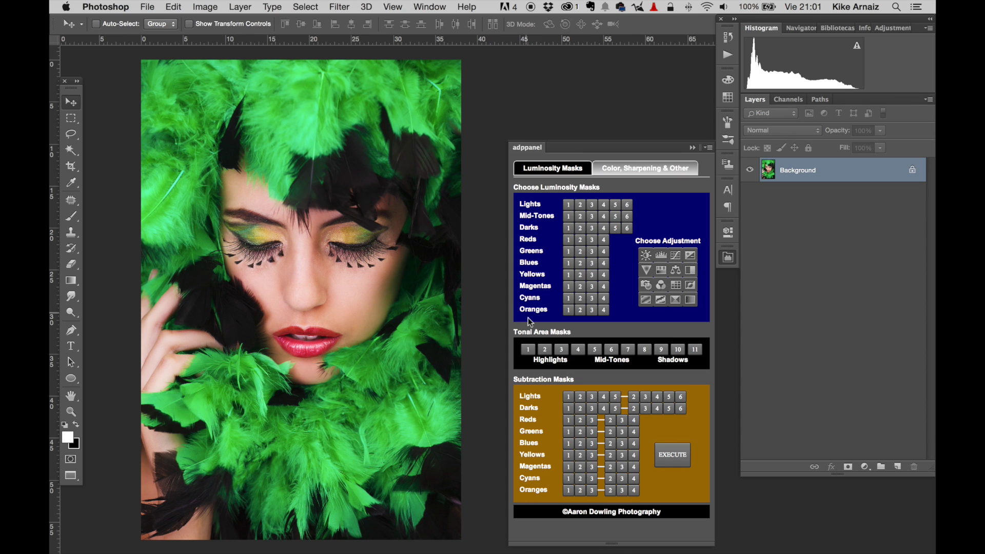
{"action": "left_click", "coordinate": [581, 311]}
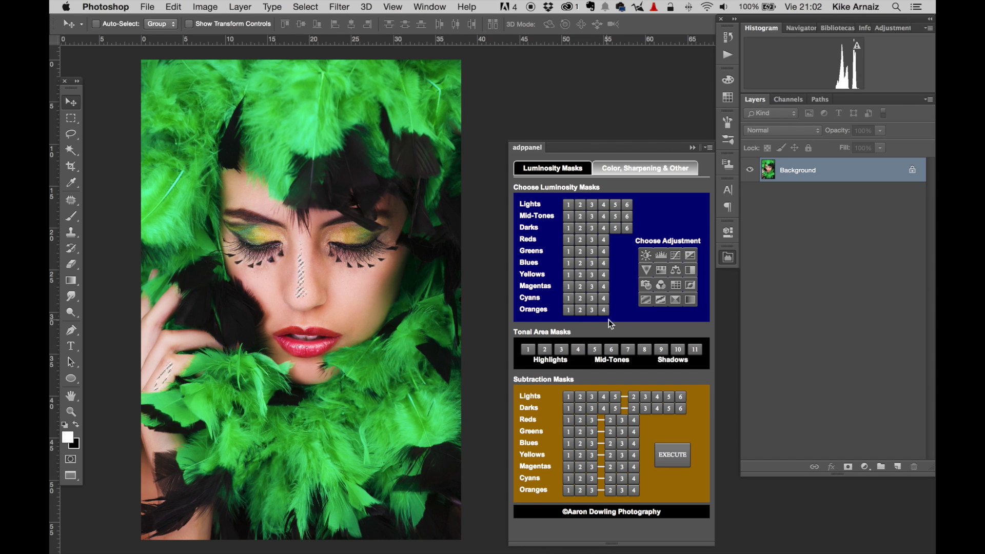
{"action": "left_click", "coordinate": [648, 269]}
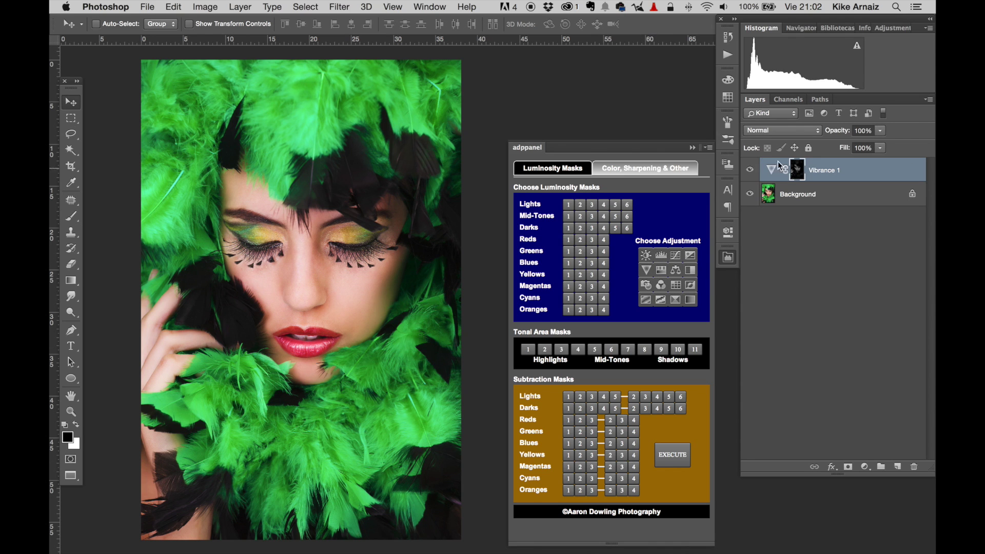
{"action": "left_click", "coordinate": [797, 173], "text": "alt"}
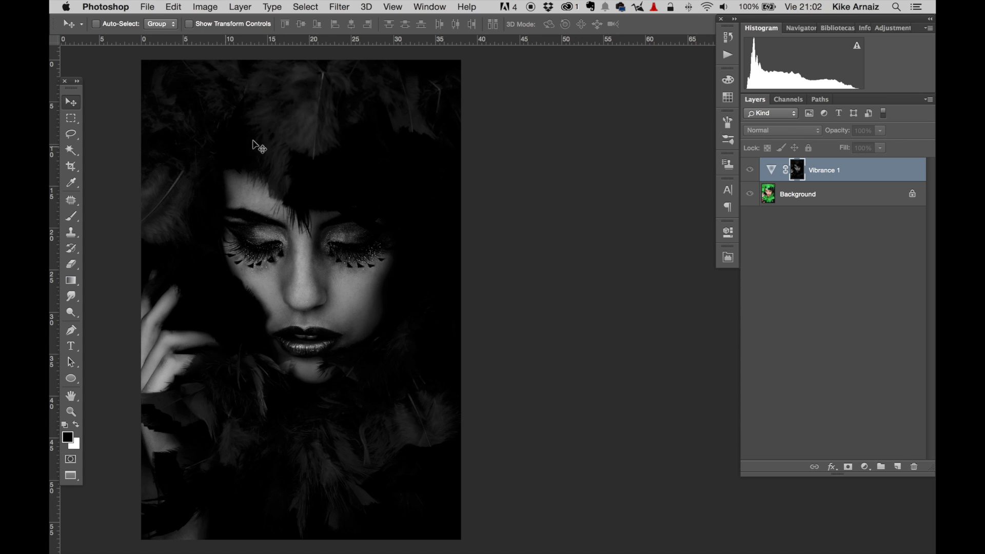
{"action": "left_click", "coordinate": [796, 177], "text": "alt"}
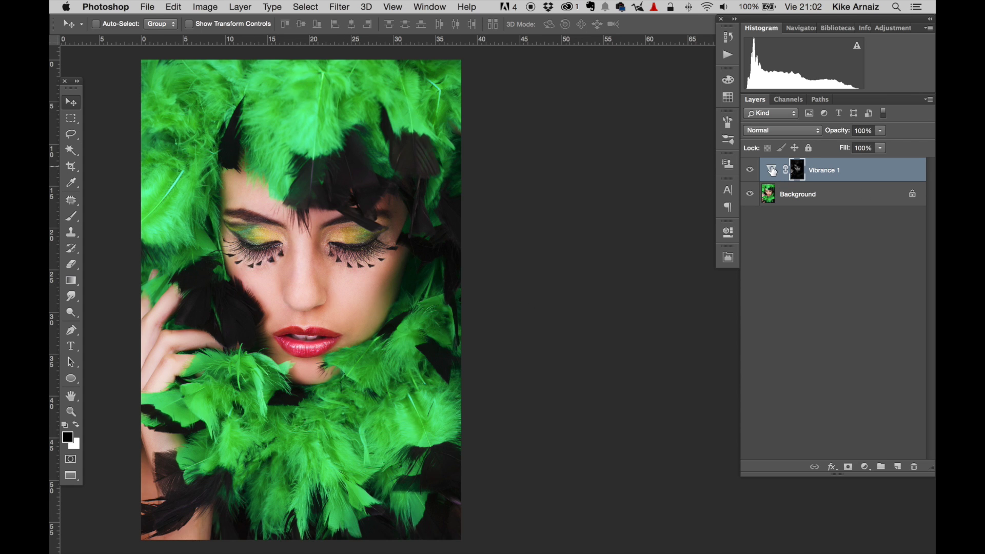
Strengthen the colour with the Vibrance adjustment's settings and toggle the layer's visibility to compare the portrait.
{"action": "double_click", "coordinate": [773, 171]}
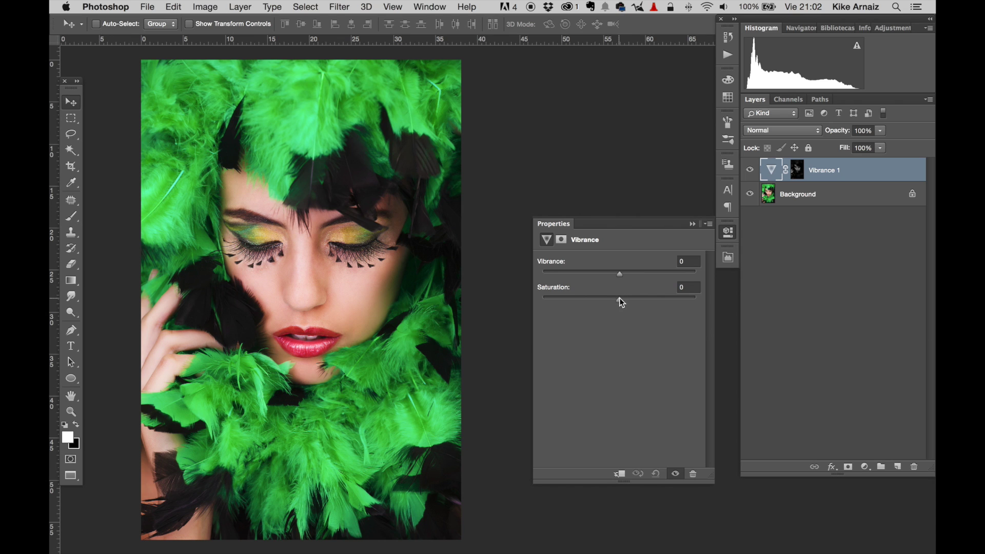
{"action": "left_click_drag", "start_coordinate": [620, 298], "coordinate": [669, 274]}
{"action": "left_click", "coordinate": [750, 173]}
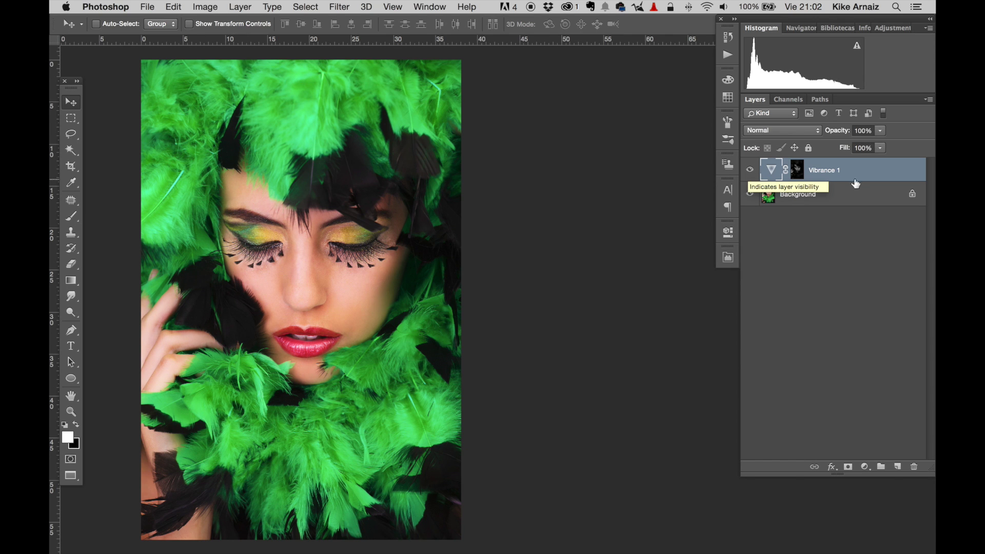
Delete the Vibrance layer and add a Curves adjustment masked with tonal area mask 10 in the shadows range.
{"action": "left_click_drag", "start_coordinate": [869, 179], "coordinate": [919, 465]}
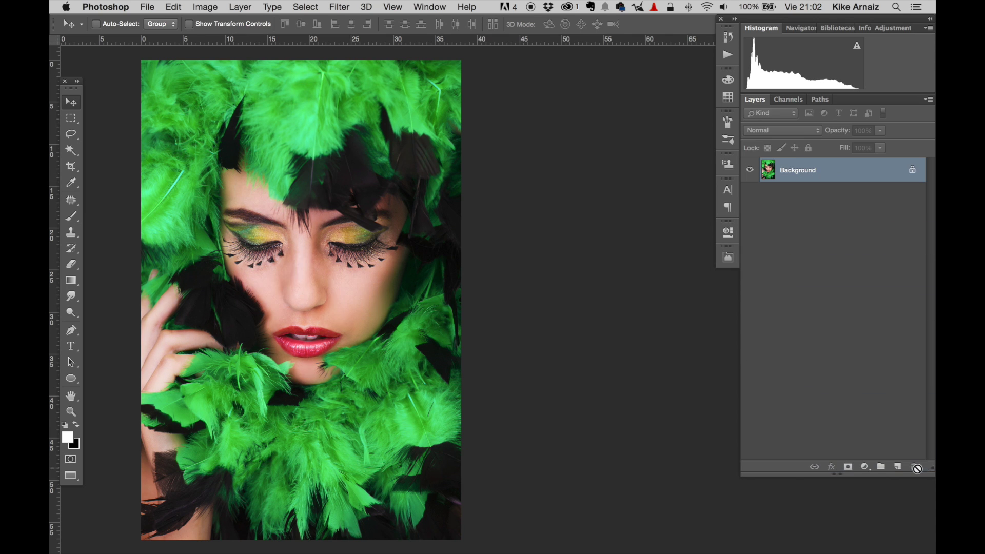
{"action": "left_click", "coordinate": [733, 256]}
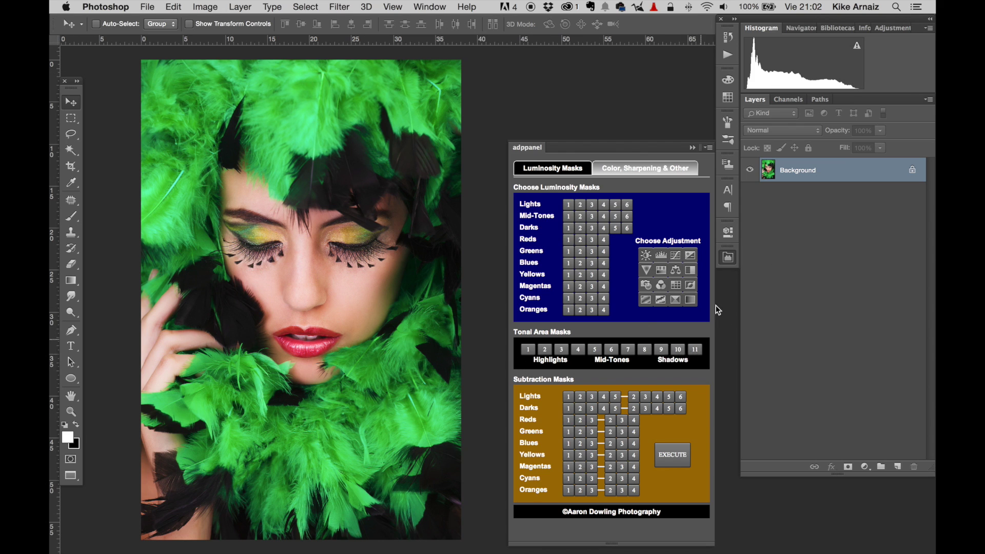
{"action": "left_click", "coordinate": [678, 350]}
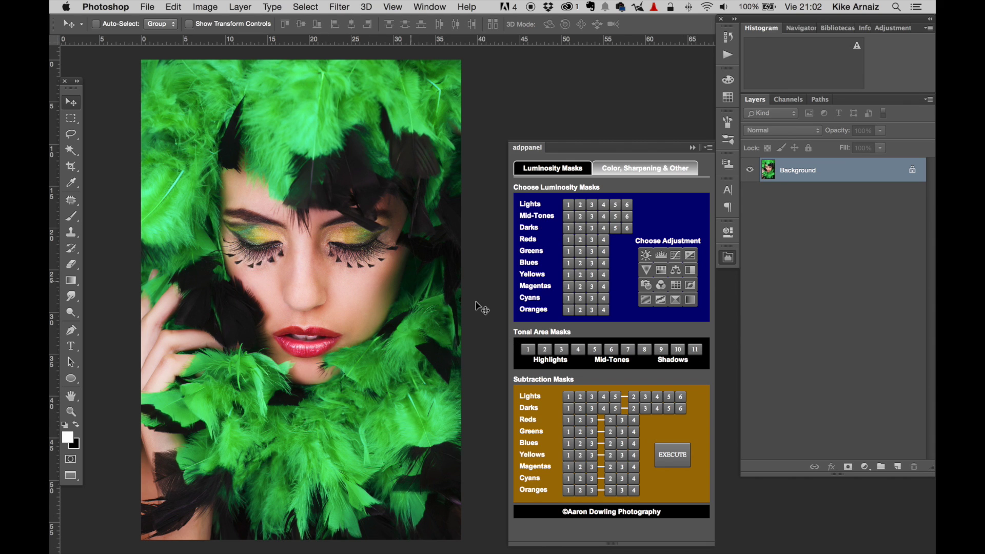
{"action": "left_click", "coordinate": [677, 256]}
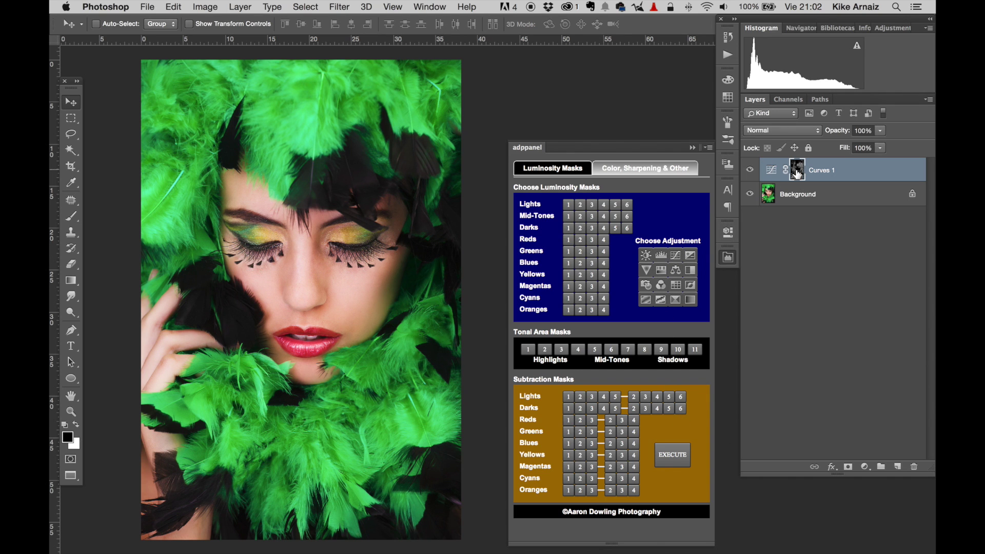
View the shadows Curves mask on its own and raise the curve's midpoint to input 122, output 171.
{"action": "left_click", "coordinate": [798, 174], "text": "alt"}
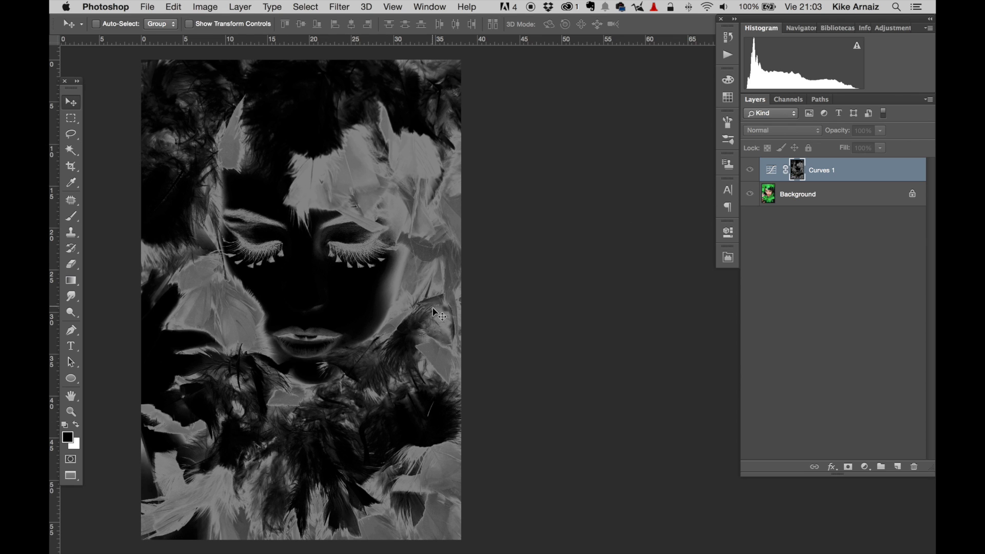
{"action": "left_click", "coordinate": [799, 171], "text": "alt"}
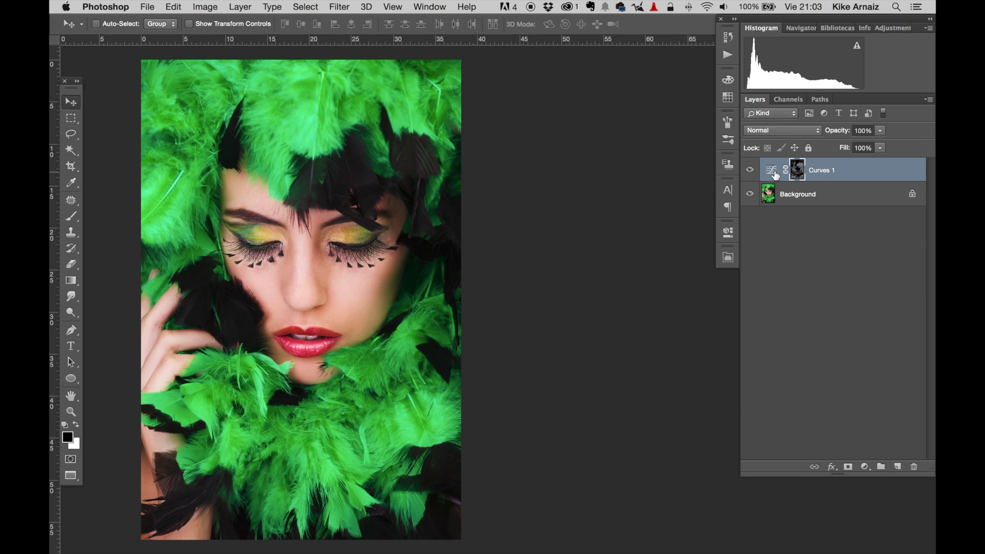
{"action": "left_click", "coordinate": [776, 175]}
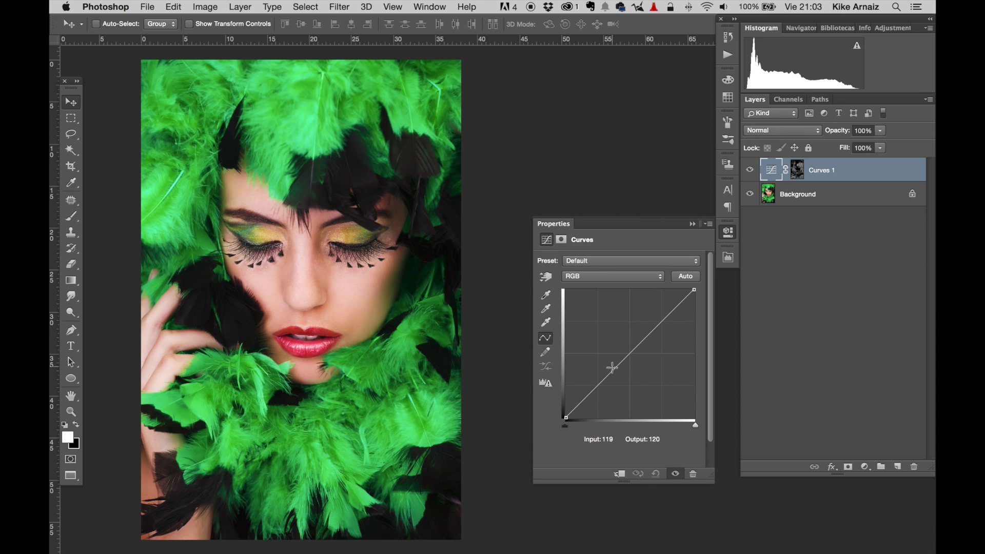
{"action": "left_click_drag", "start_coordinate": [626, 359], "coordinate": [629, 330]}
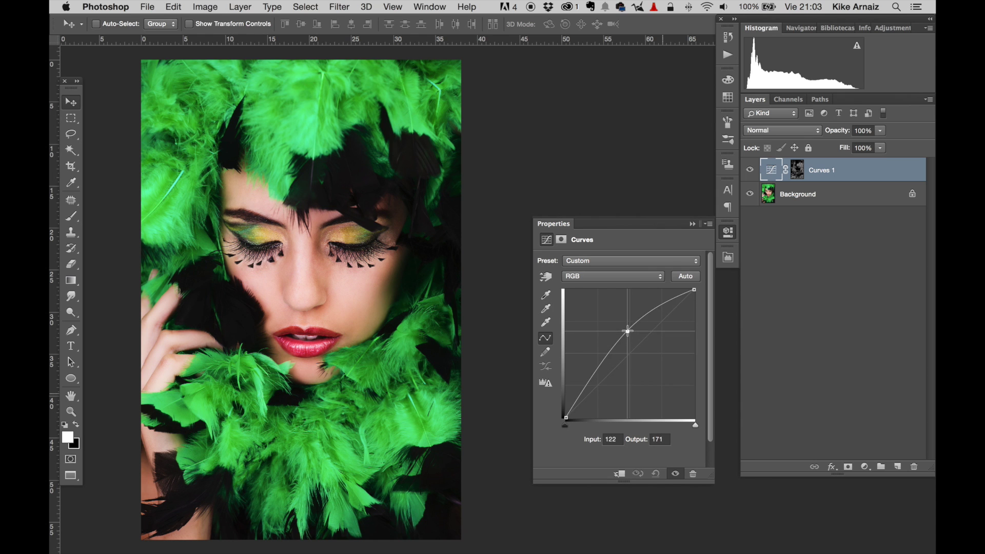
Choose Lights 2 as the base of a subtraction mask and view its mask on its own.
{"action": "left_click", "coordinate": [728, 258]}
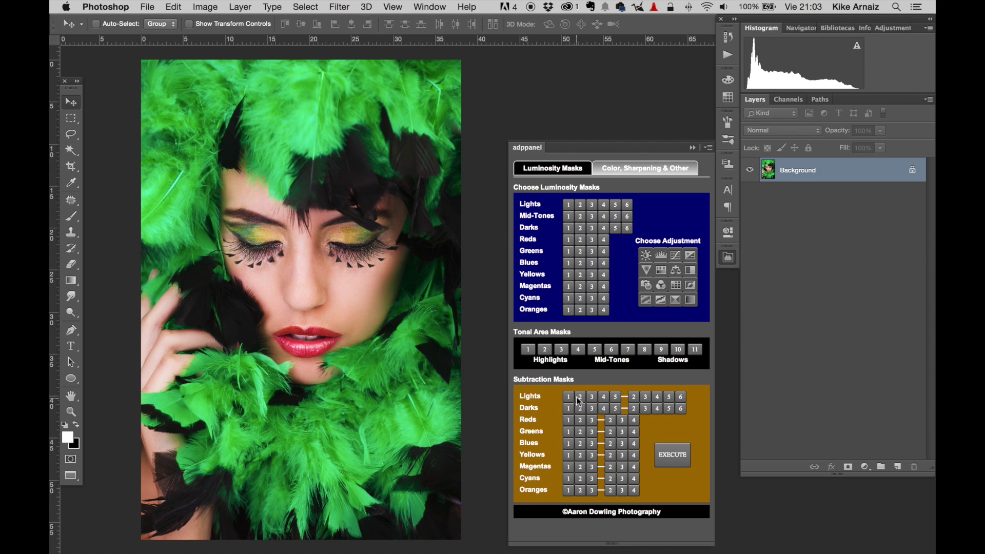
{"action": "left_click", "coordinate": [579, 398]}
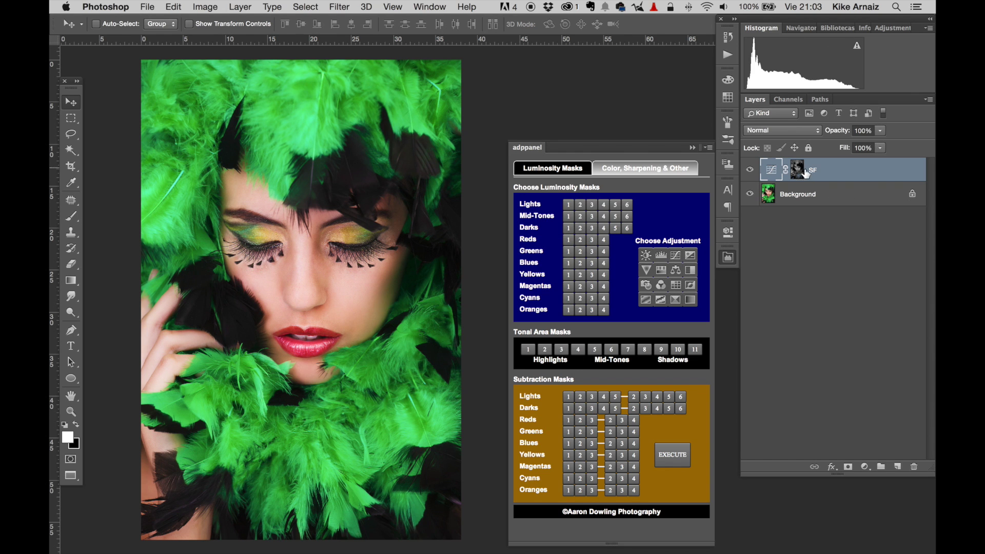
{"action": "left_click", "coordinate": [799, 174], "text": "alt"}
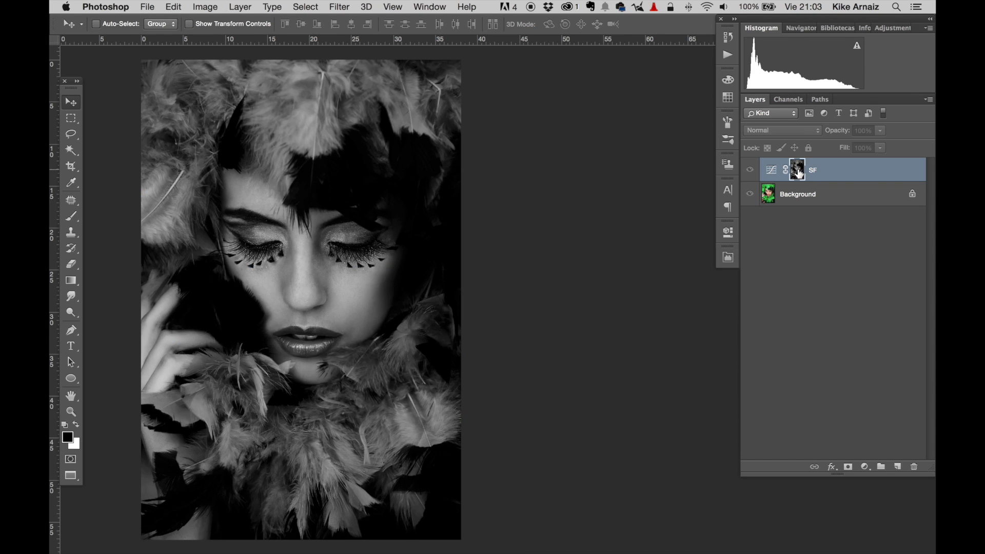
{"action": "left_click", "coordinate": [799, 173], "text": "alt"}
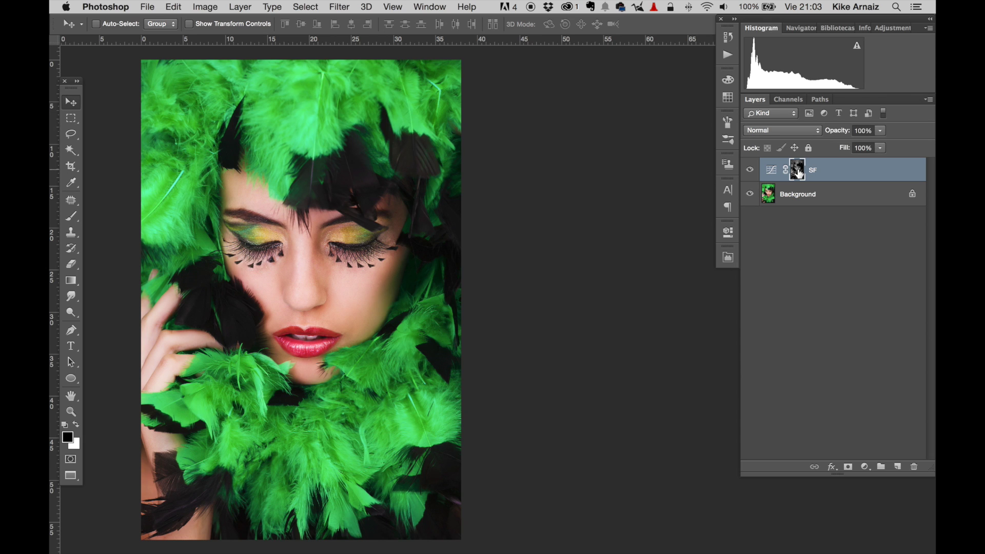
Choose Lights 4 as the mask to subtract and view its mask on its own.
{"action": "left_click", "coordinate": [728, 260]}
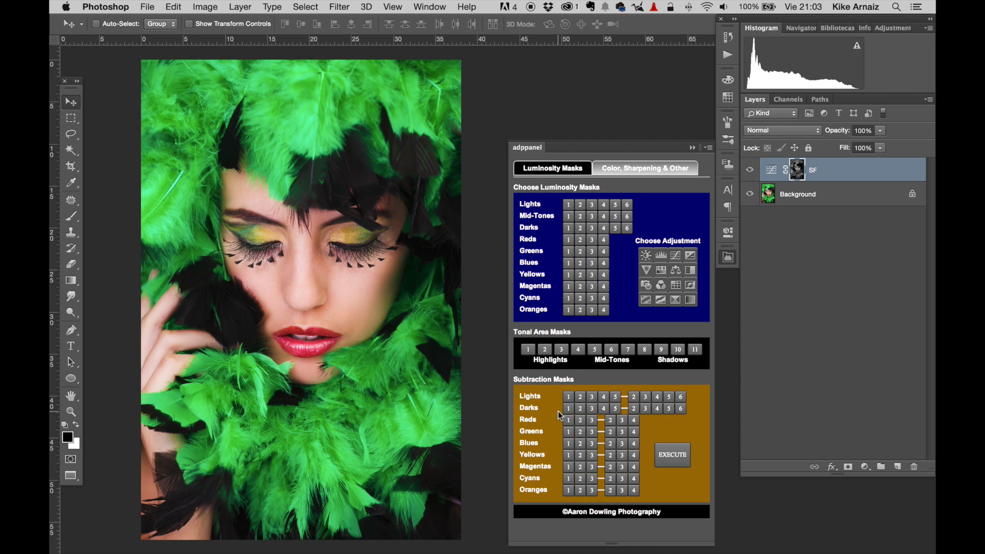
{"action": "left_click", "coordinate": [658, 398]}
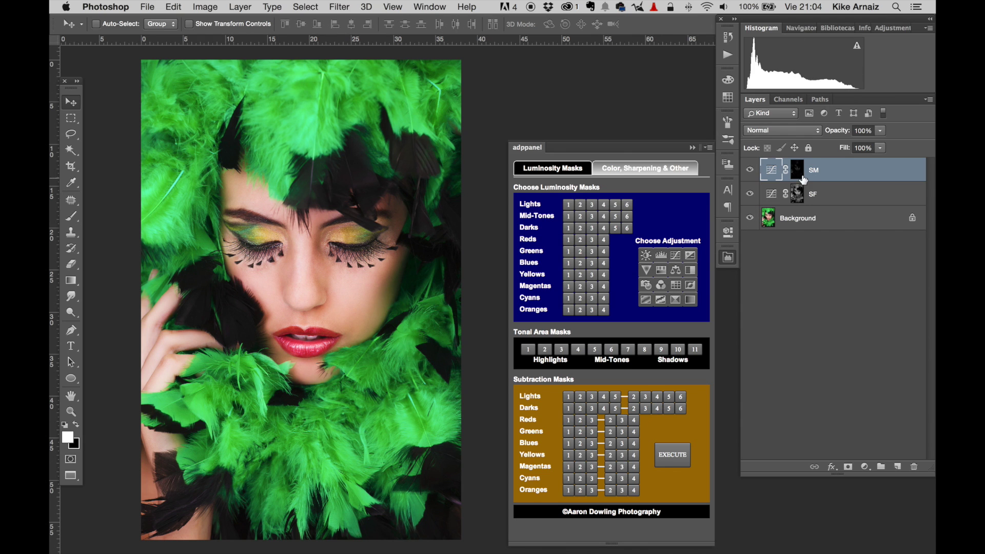
{"action": "left_click", "coordinate": [804, 179]}
{"action": "left_click", "coordinate": [797, 172], "text": "alt"}
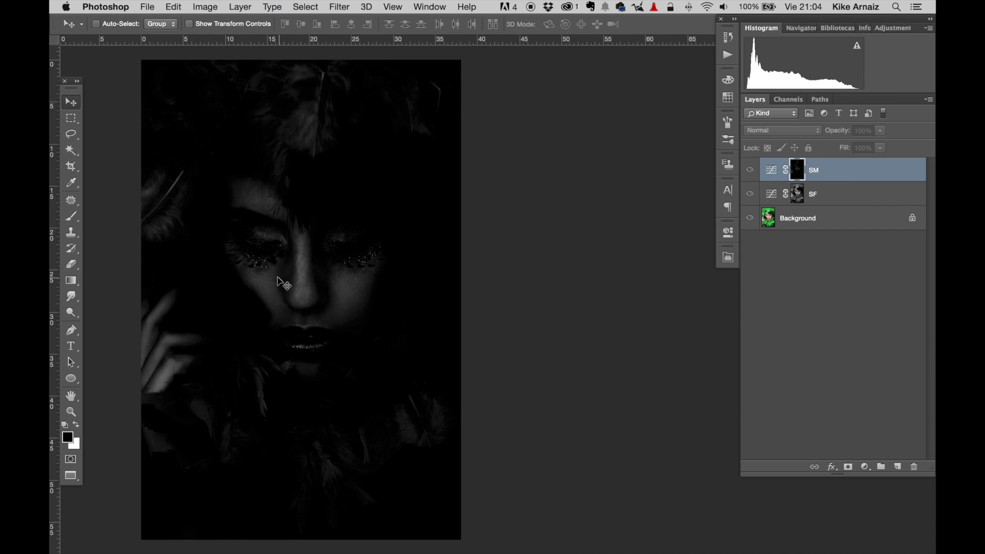
{"action": "left_click", "coordinate": [797, 172], "text": "alt"}
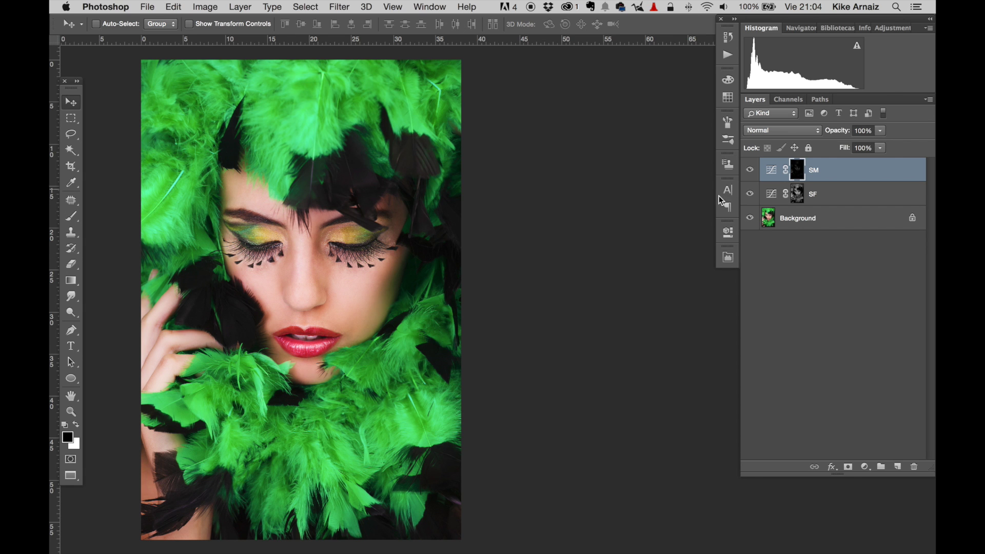
Execute the Lights 2 minus Lights 4 subtraction, add a Curves adjustment from the selection, and view its mask.
{"action": "left_click", "coordinate": [728, 257]}
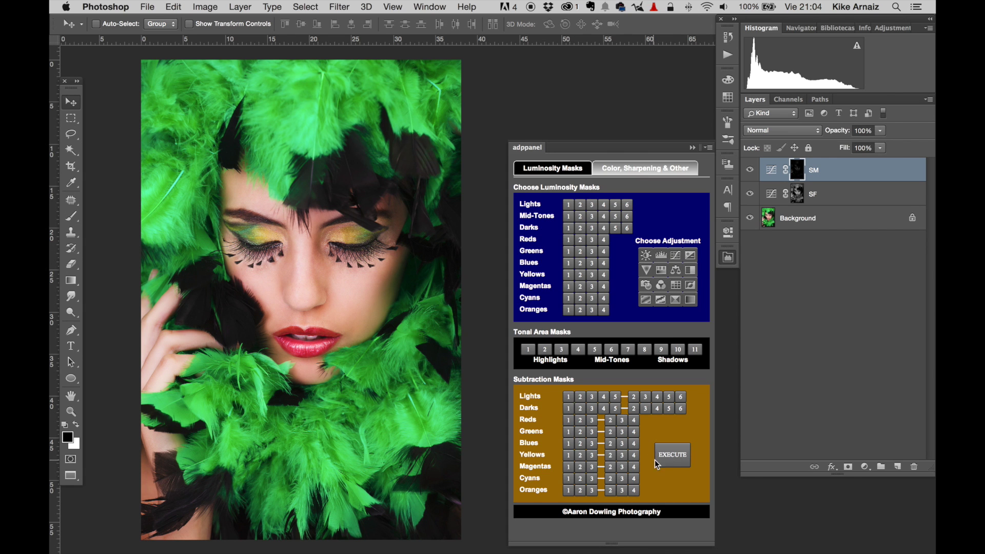
{"action": "left_click", "coordinate": [673, 457]}
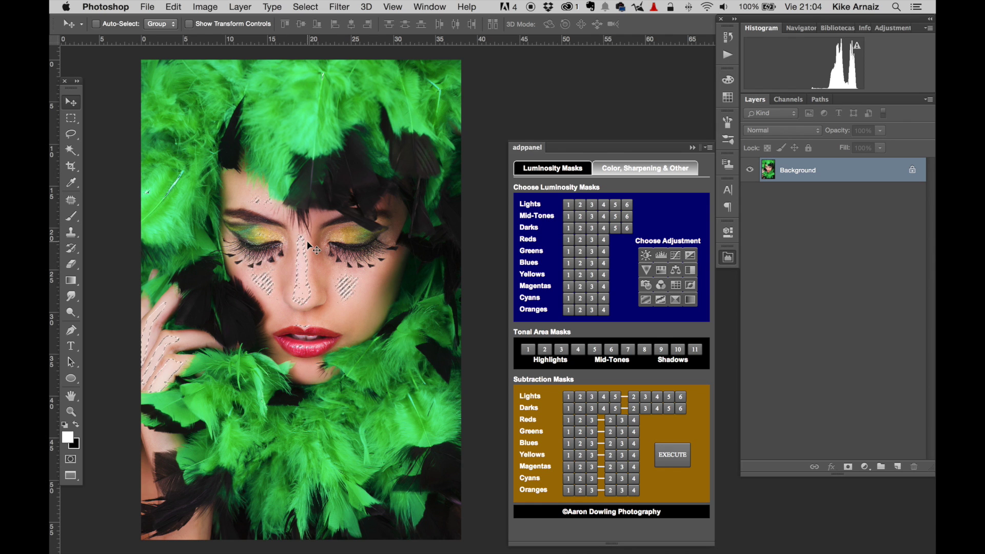
{"action": "left_click", "coordinate": [675, 255]}
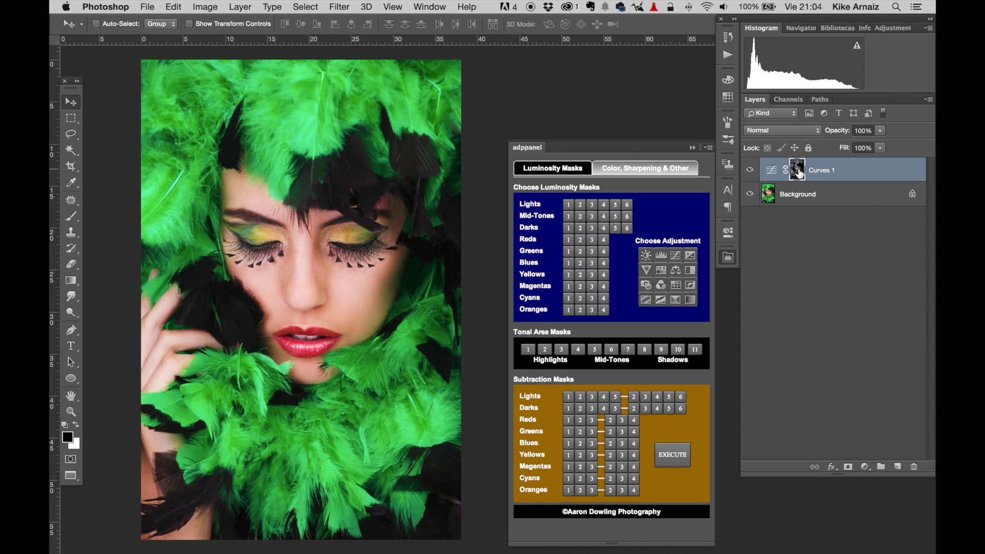
{"action": "left_click", "coordinate": [799, 173], "text": "alt"}
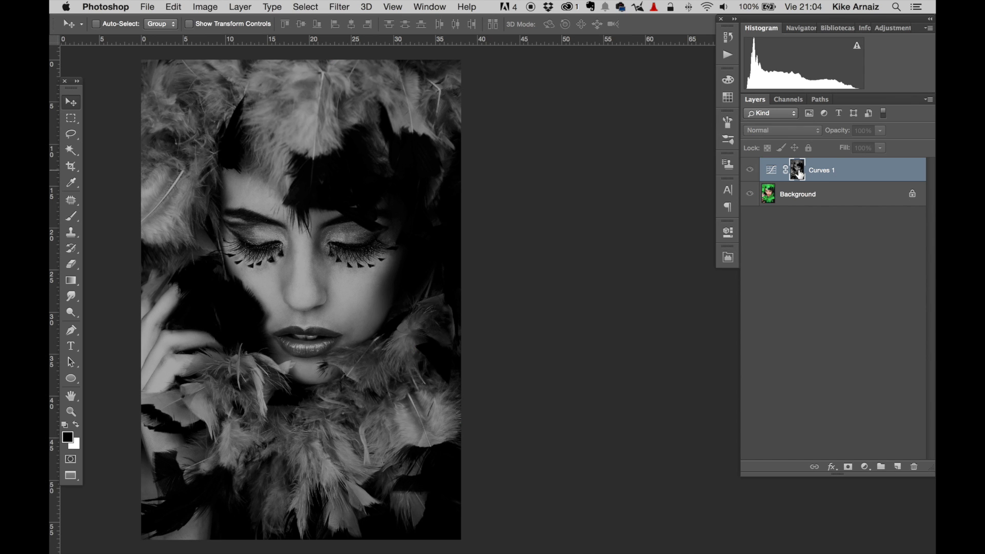
{"action": "left_click", "coordinate": [799, 174], "text": "alt"}
Try a midtone change on the subtraction-masked curve and delete the Curves layer.
{"action": "double_click", "coordinate": [774, 173]}
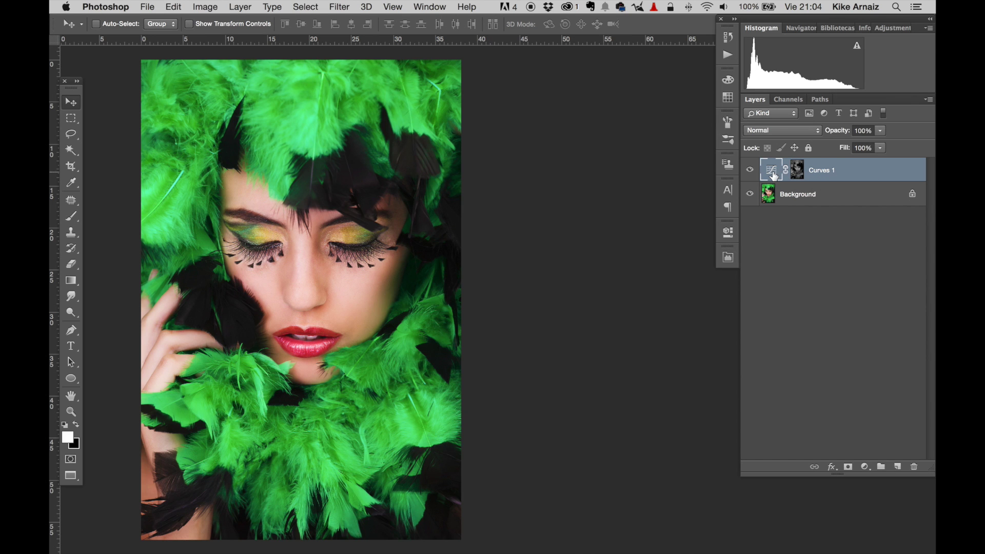
{"action": "mouse_move", "coordinate": [627, 348]}
{"action": "left_mouse_down"}
{"action": "mouse_move", "coordinate": [630, 367]}
{"action": "mouse_move", "coordinate": [632, 351]}
{"action": "left_mouse_up"}
{"action": "left_click_drag", "start_coordinate": [857, 169], "coordinate": [914, 466]}
Create the All Sat & Vib Masks layer group from adppanel's saturation and colour masks.
{"action": "left_click", "coordinate": [729, 259]}
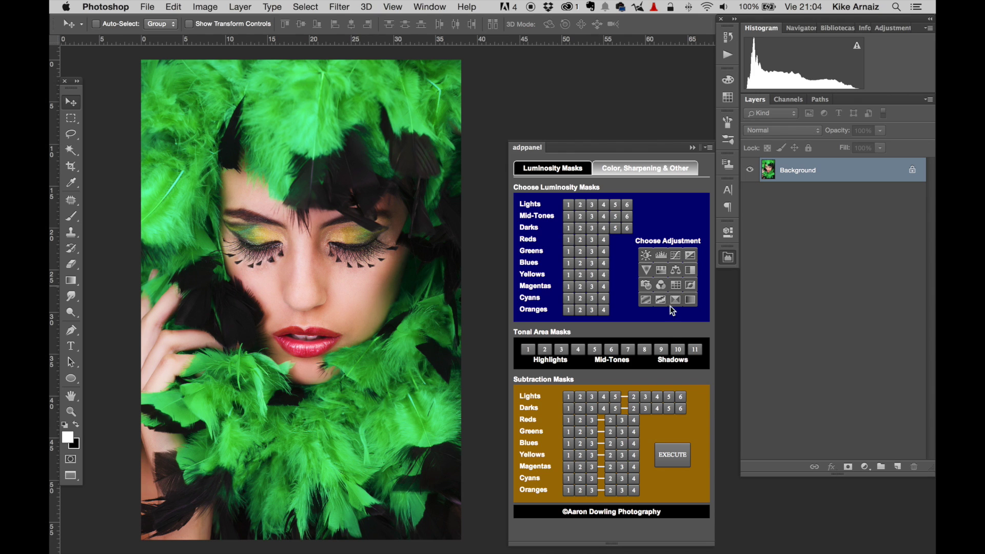
{"action": "left_click", "coordinate": [650, 172]}
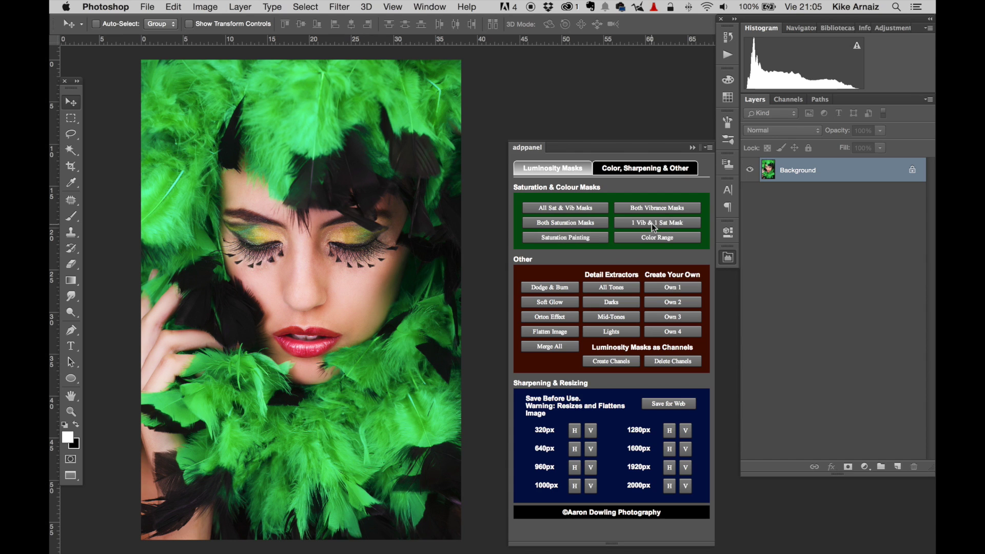
{"action": "left_click", "coordinate": [574, 208]}
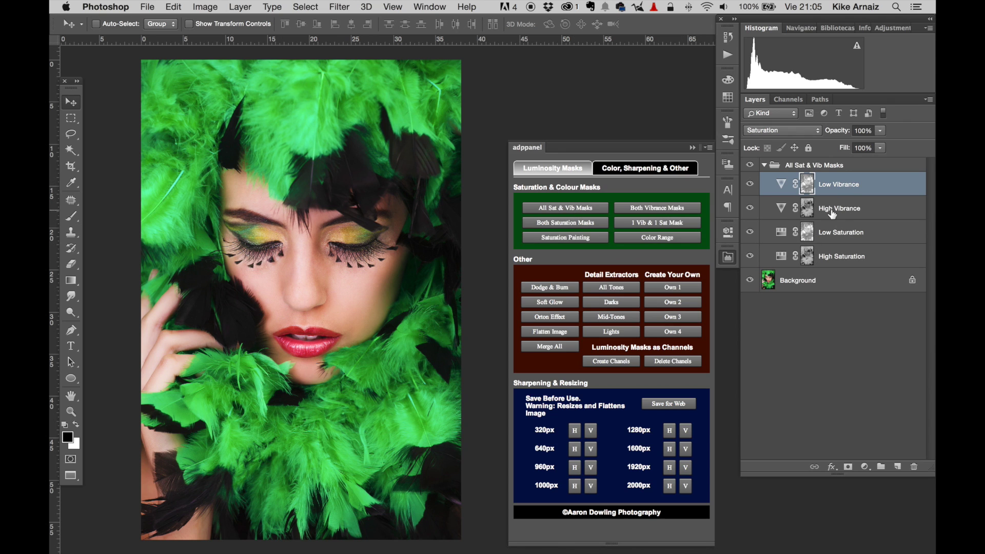
Try the Low Vibrance layer's vibrance at -79 and at high positive settings, and return it to about 0.
{"action": "left_click", "coordinate": [876, 187]}
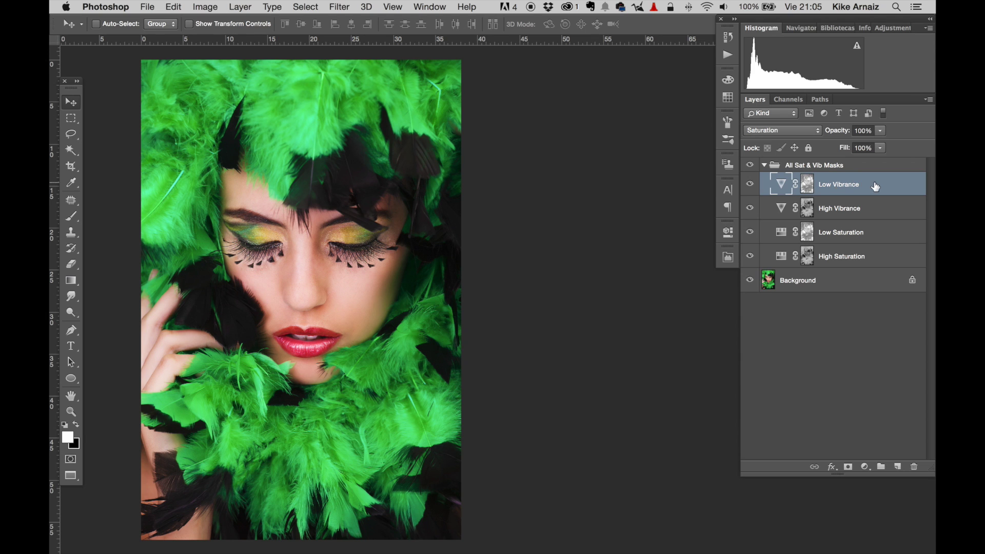
{"action": "double_click", "coordinate": [779, 189]}
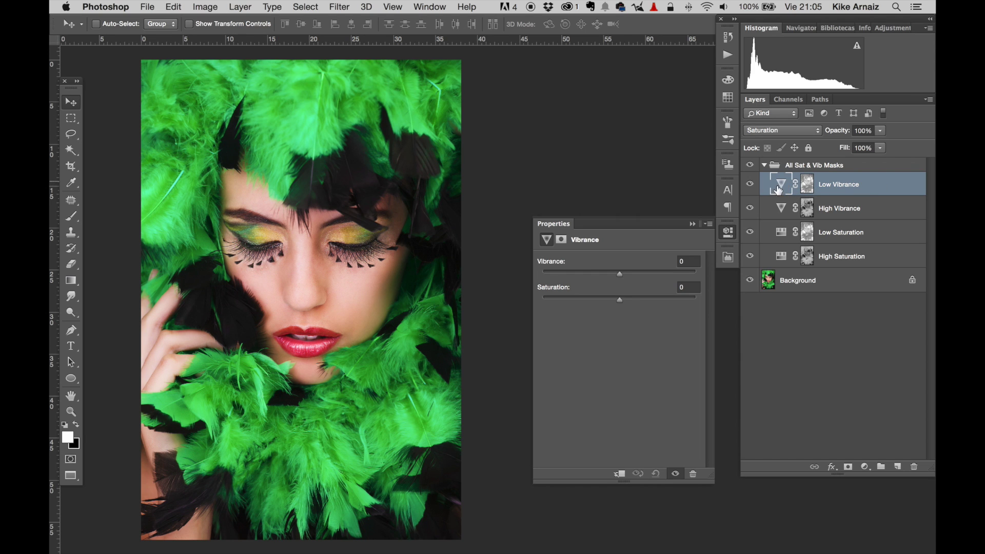
{"action": "left_click_drag", "start_coordinate": [617, 277], "coordinate": [560, 277]}
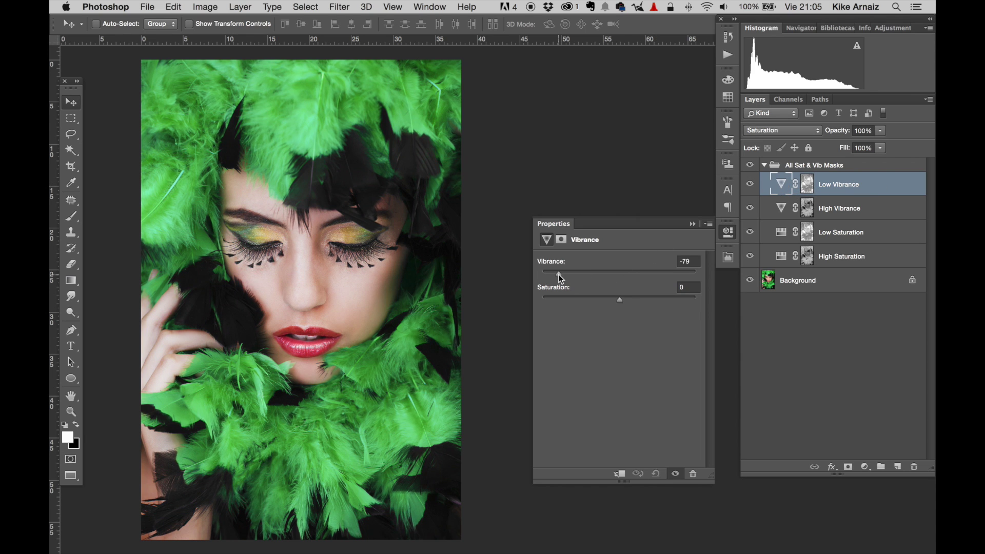
{"action": "left_click_drag", "start_coordinate": [706, 277], "coordinate": [620, 273]}
Open the High Vibrance layer's settings and try different saturation values on the Low Saturation layer.
{"action": "left_click", "coordinate": [785, 213]}
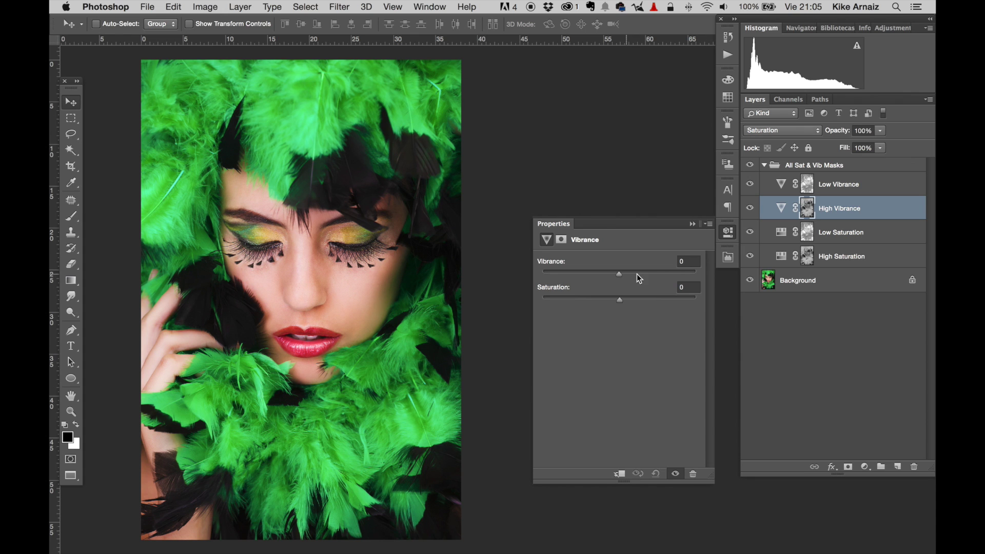
{"action": "left_click", "coordinate": [780, 235]}
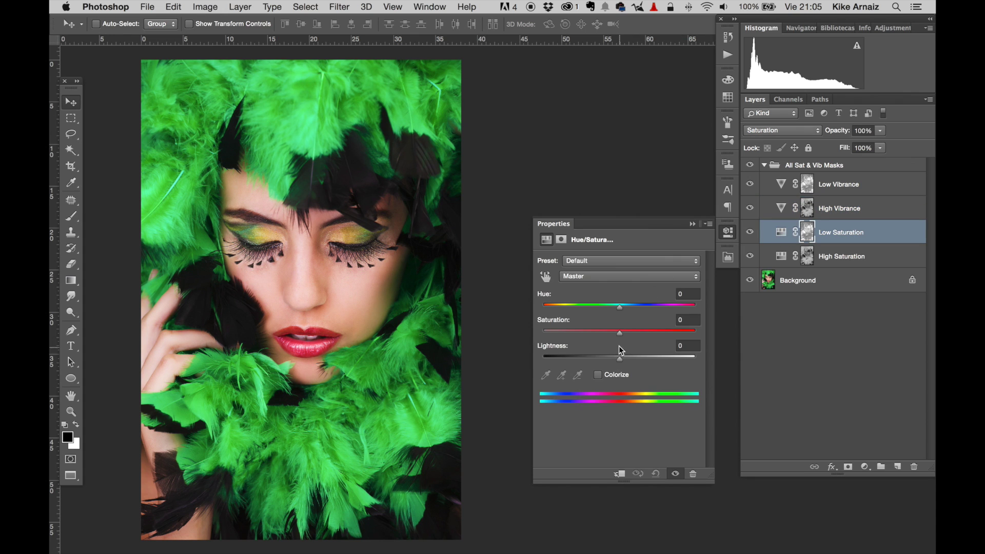
{"action": "left_click_drag", "start_coordinate": [673, 334], "coordinate": [611, 337]}
Set the High Saturation layer's saturation to +3 and close its settings.
{"action": "left_click", "coordinate": [824, 263]}
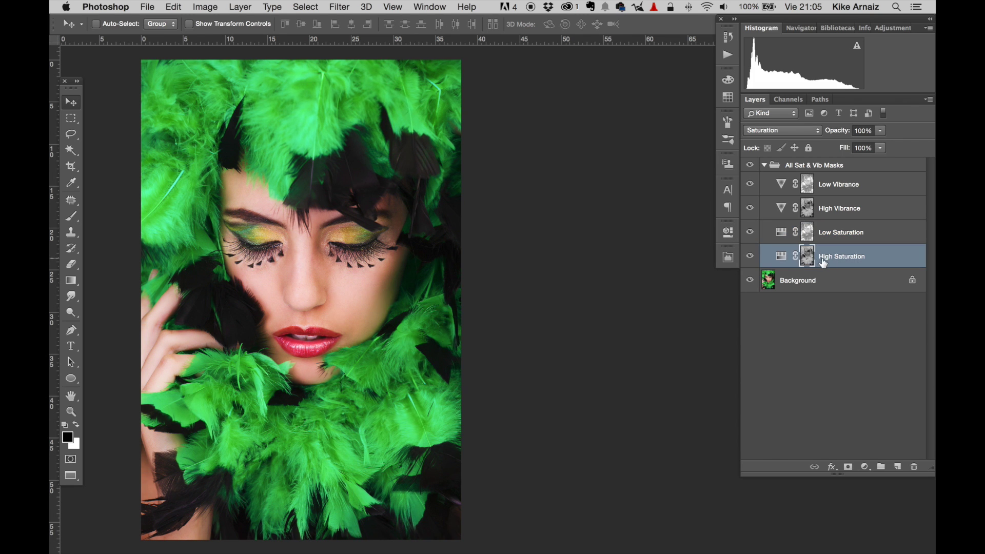
{"action": "double_click", "coordinate": [781, 256]}
{"action": "mouse_move", "coordinate": [620, 334]}
{"action": "left_mouse_down"}
{"action": "mouse_move", "coordinate": [586, 334]}
{"action": "mouse_move", "coordinate": [645, 337]}
{"action": "mouse_move", "coordinate": [621, 334]}
{"action": "left_mouse_up"}
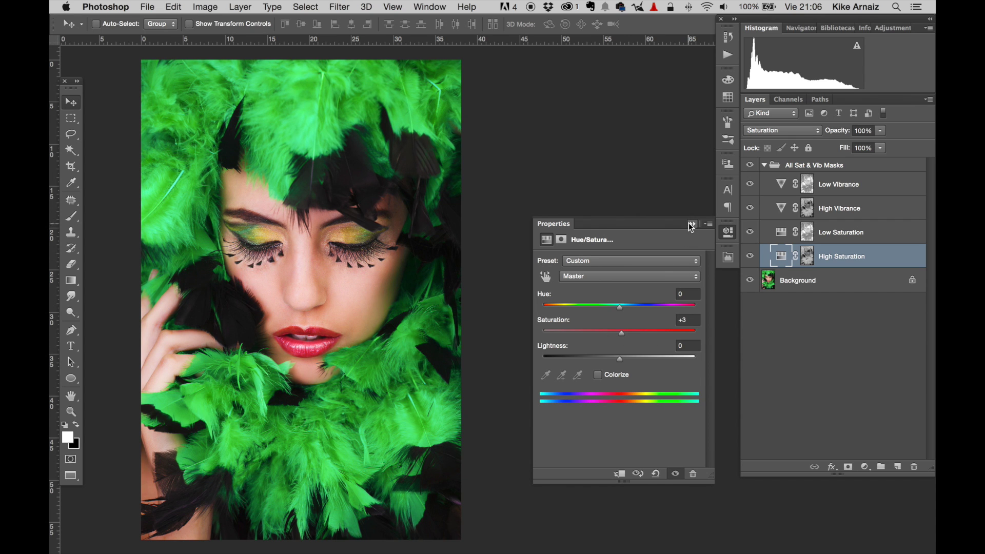
{"action": "left_click", "coordinate": [692, 224]}
Delete the All Sat & Vib Masks group together with its contents.
{"action": "left_click", "coordinate": [842, 165]}
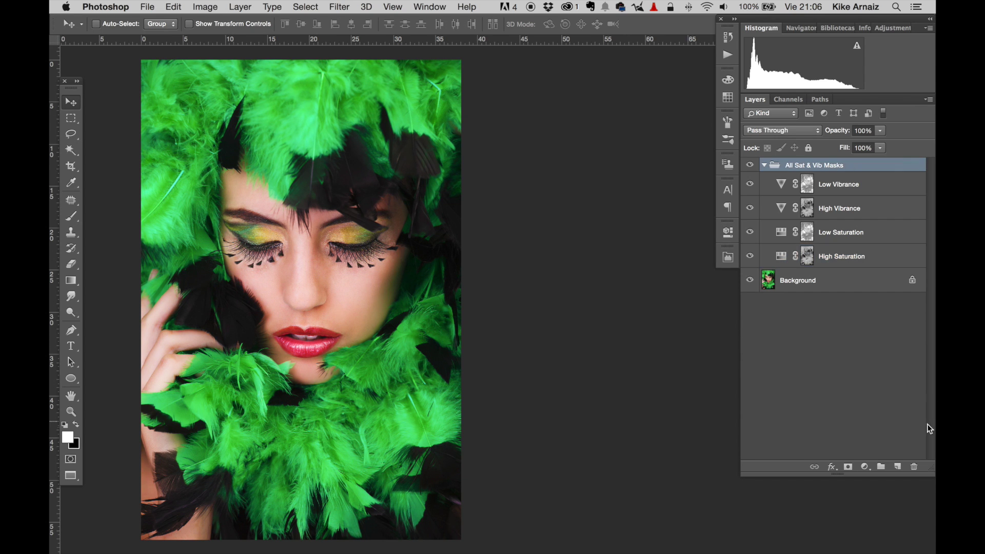
{"action": "left_click", "coordinate": [915, 468]}
{"action": "left_click", "coordinate": [623, 199]}
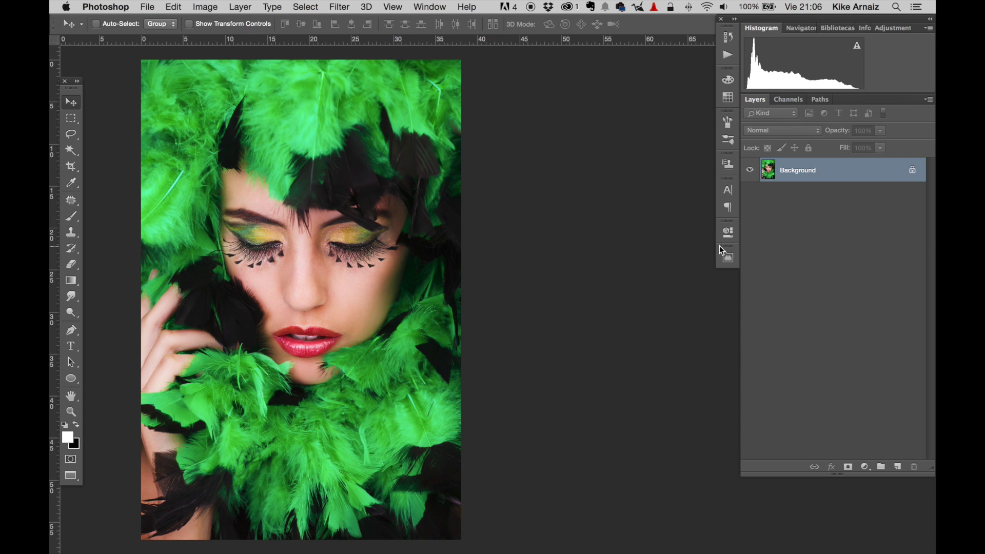
Create a Saturation Painting layer with adppanel and paint red over the eyes and lips with the brush at 4% opacity.
{"action": "left_click", "coordinate": [728, 259]}
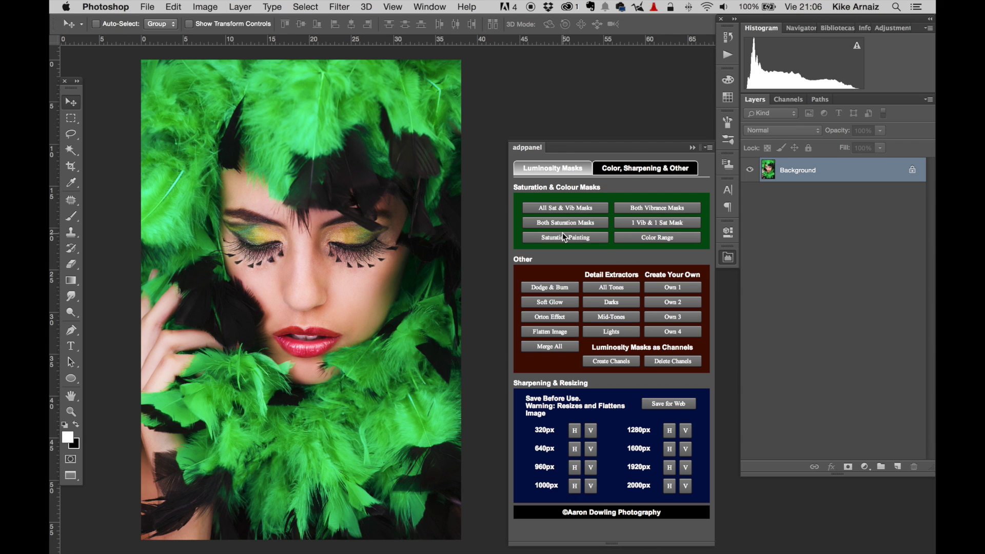
{"action": "left_click", "coordinate": [580, 239]}
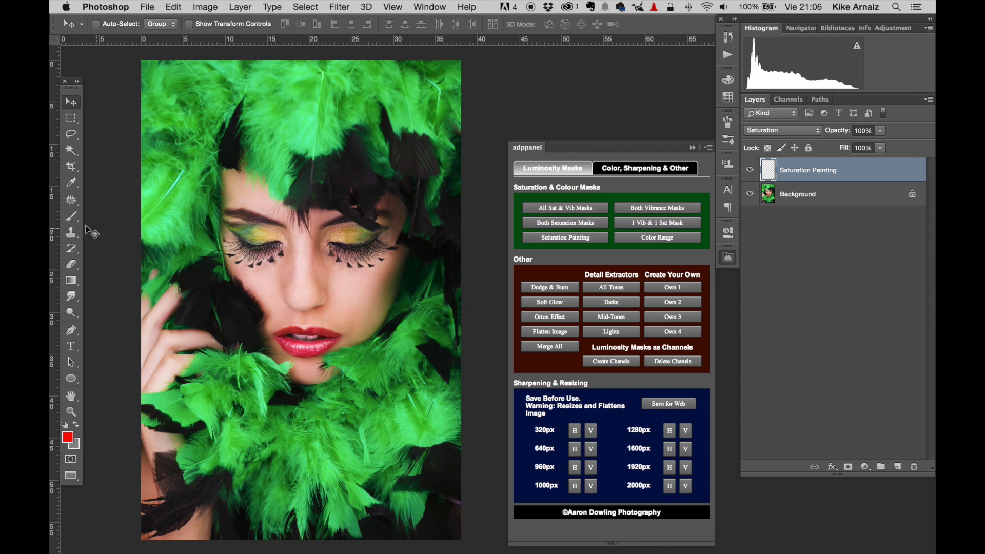
{"action": "left_click", "coordinate": [72, 216]}
{"action": "left_click_drag", "start_coordinate": [268, 27], "coordinate": [255, 29]}
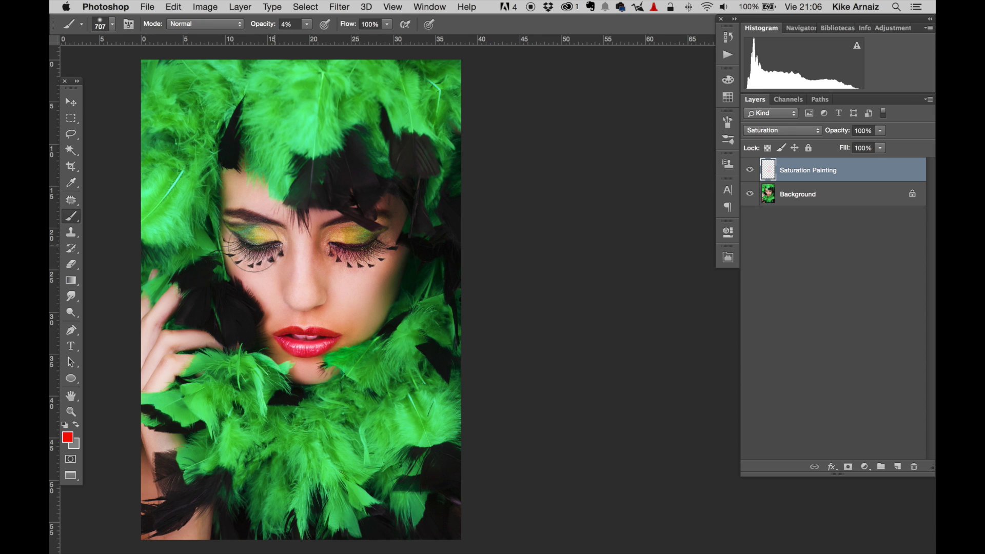
{"action": "mouse_move", "coordinate": [254, 245]}
{"action": "left_mouse_down"}
{"action": "mouse_move", "coordinate": [232, 244]}
{"action": "mouse_move", "coordinate": [244, 248]}
{"action": "left_mouse_up"}
Paint gray over the face with the brush at 35% opacity to desaturate it, and delete the Saturation Painting layer.
{"action": "scroll", "coordinate": [69, 445], "scroll_direction": "right", "scroll_amount": 1}
{"action": "key", "text": "x"}
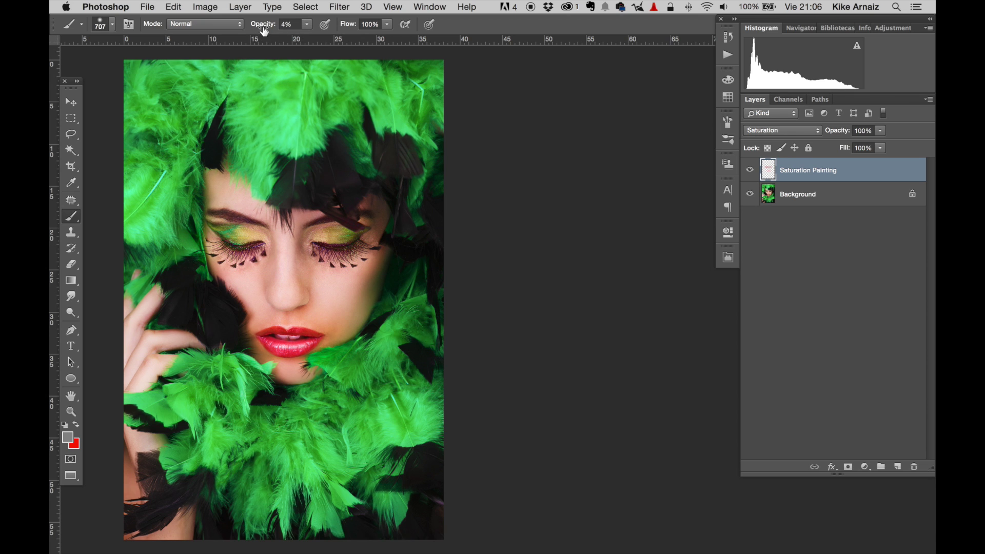
{"action": "left_click_drag", "start_coordinate": [264, 26], "coordinate": [284, 29]}
{"action": "mouse_move", "coordinate": [311, 251]}
{"action": "left_mouse_down"}
{"action": "mouse_move", "coordinate": [281, 237]}
{"action": "mouse_move", "coordinate": [266, 285]}
{"action": "mouse_move", "coordinate": [277, 333]}
{"action": "mouse_move", "coordinate": [342, 291]}
{"action": "mouse_move", "coordinate": [263, 217]}
{"action": "mouse_move", "coordinate": [272, 310]}
{"action": "mouse_move", "coordinate": [293, 348]}
{"action": "mouse_move", "coordinate": [297, 336]}
{"action": "mouse_move", "coordinate": [236, 220]}
{"action": "mouse_move", "coordinate": [371, 207]}
{"action": "mouse_move", "coordinate": [275, 203]}
{"action": "mouse_move", "coordinate": [241, 193]}
{"action": "left_mouse_up"}
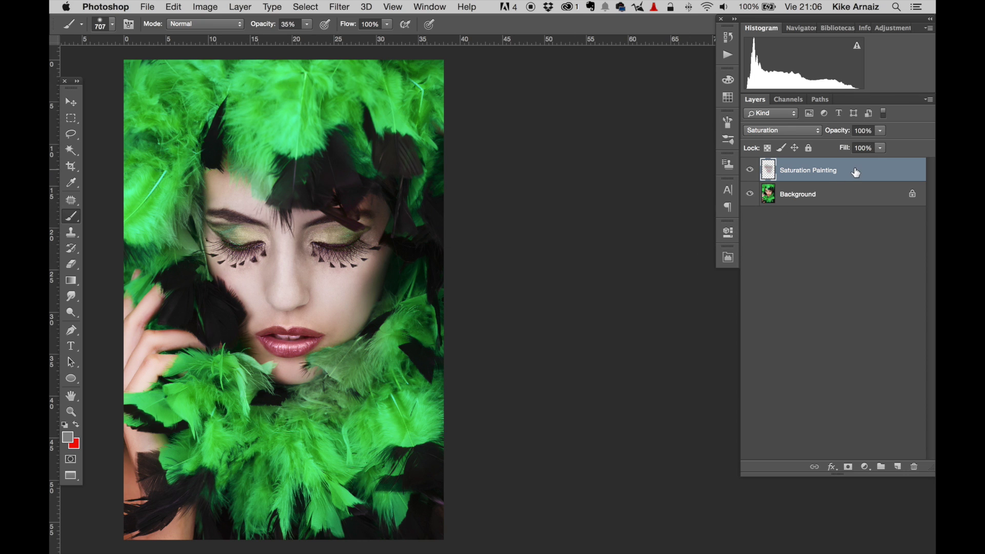
{"action": "mouse_move", "coordinate": [856, 173]}
{"action": "left_mouse_down"}
{"action": "mouse_move", "coordinate": [880, 367]}
{"action": "mouse_move", "coordinate": [842, 459]}
{"action": "mouse_move", "coordinate": [915, 466]}
{"action": "left_mouse_up"}
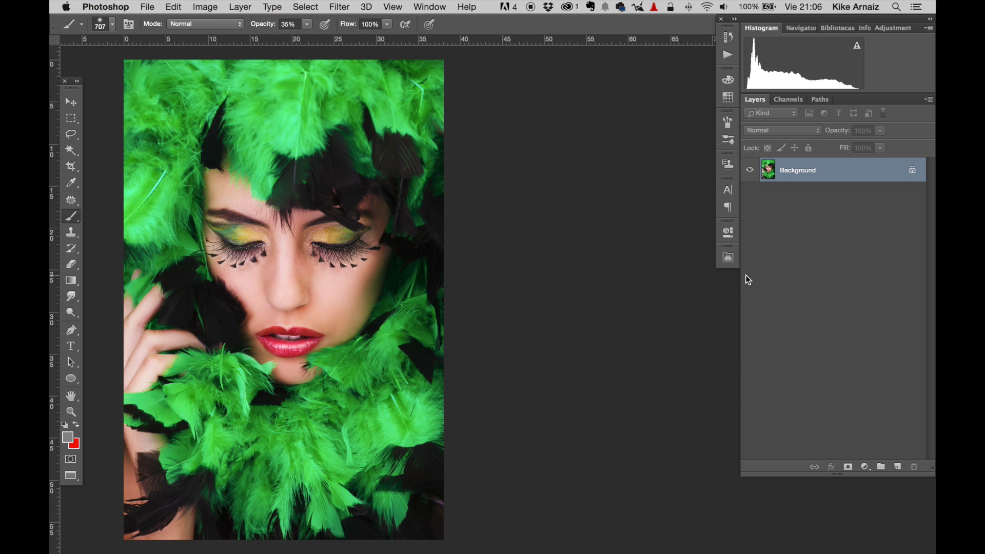
View the Color Range settings through adppanel and through Photoshop's own command, closing them without making a selection.
{"action": "left_click", "coordinate": [728, 258]}
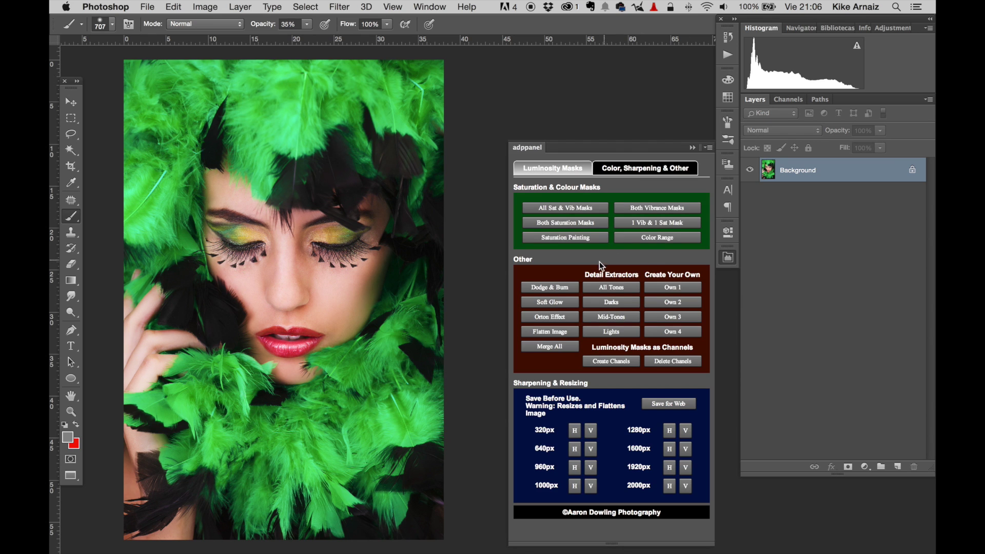
{"action": "left_click", "coordinate": [659, 240]}
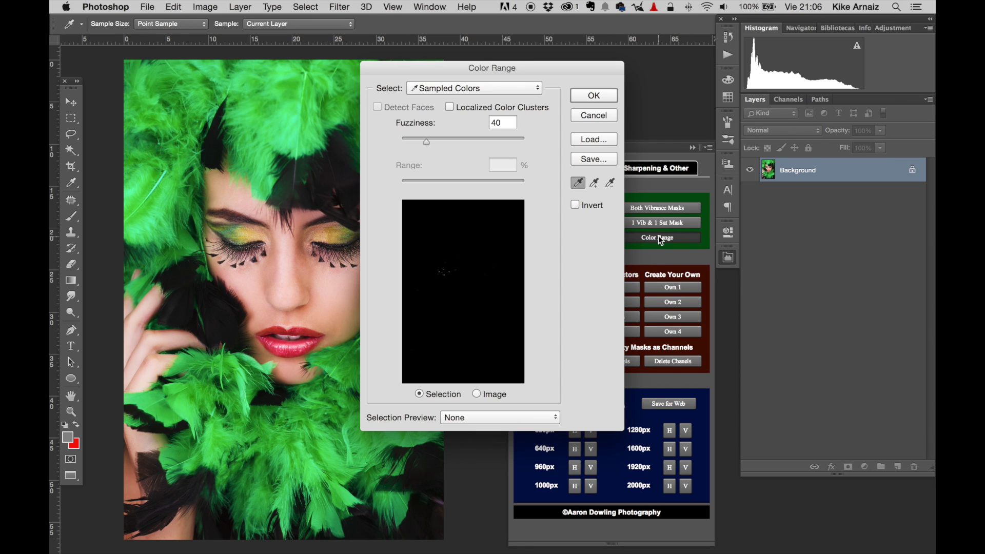
{"action": "left_click", "coordinate": [596, 117]}
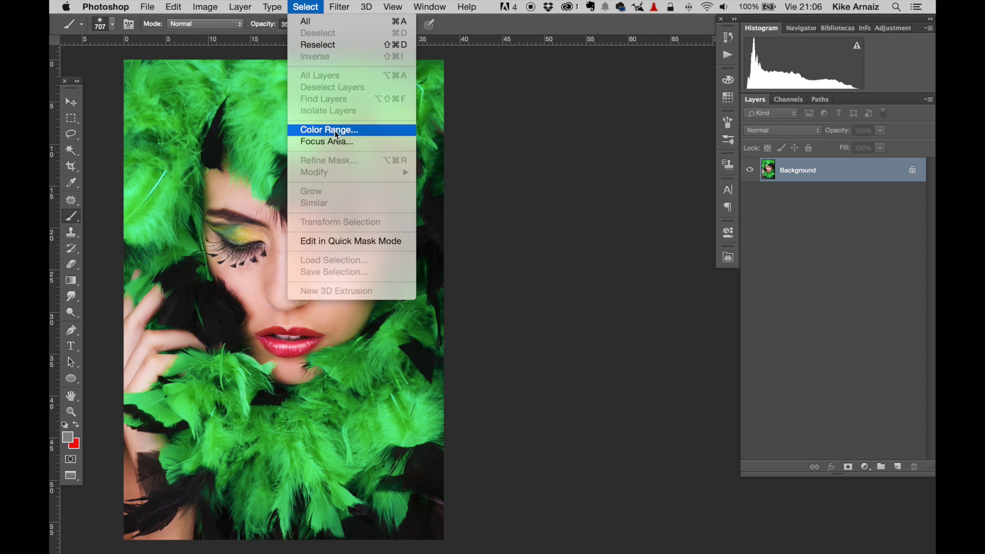
{"action": "left_click", "coordinate": [331, 130]}
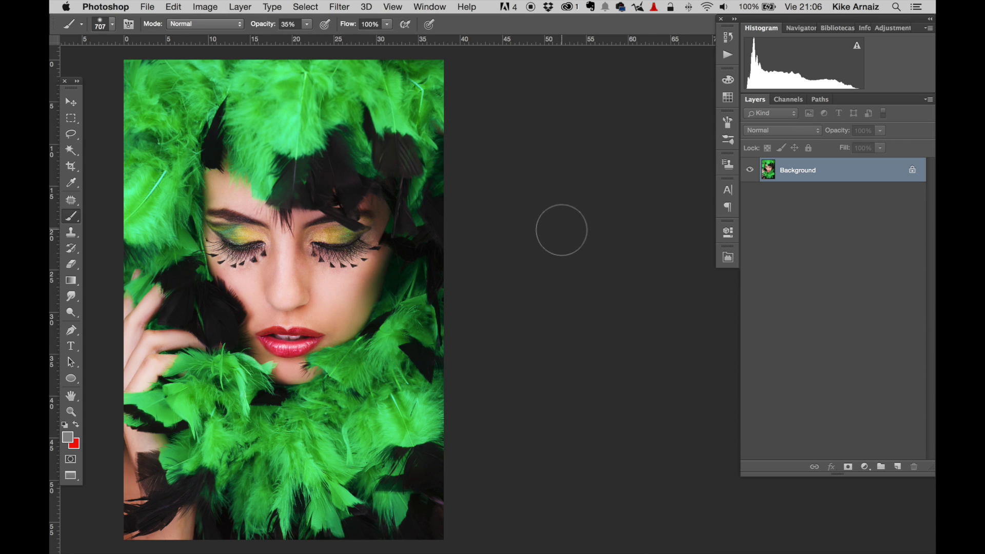
Create the Dodge & Burn group with adppanel and select its Dodge and Burn layers in turn.
{"action": "left_click", "coordinate": [727, 260]}
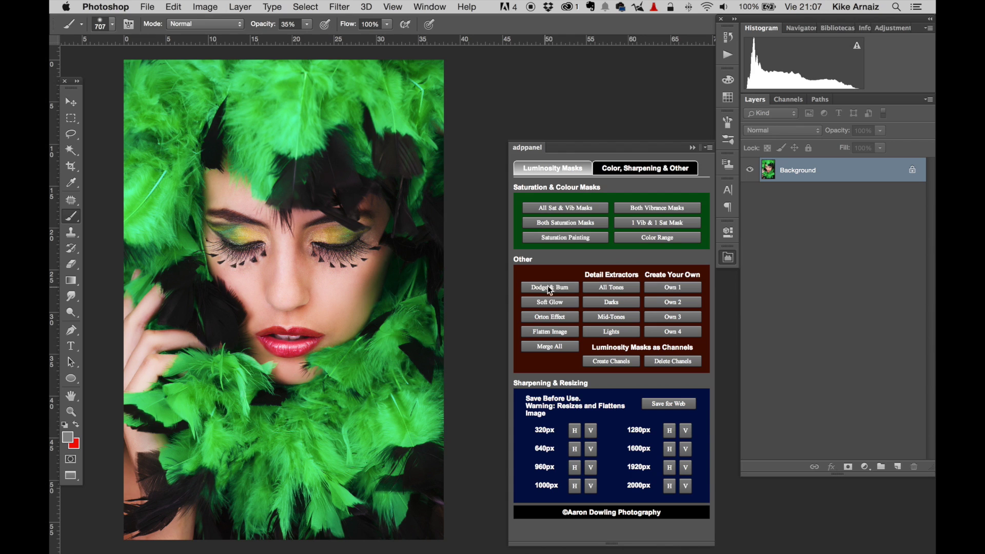
{"action": "left_click", "coordinate": [562, 286]}
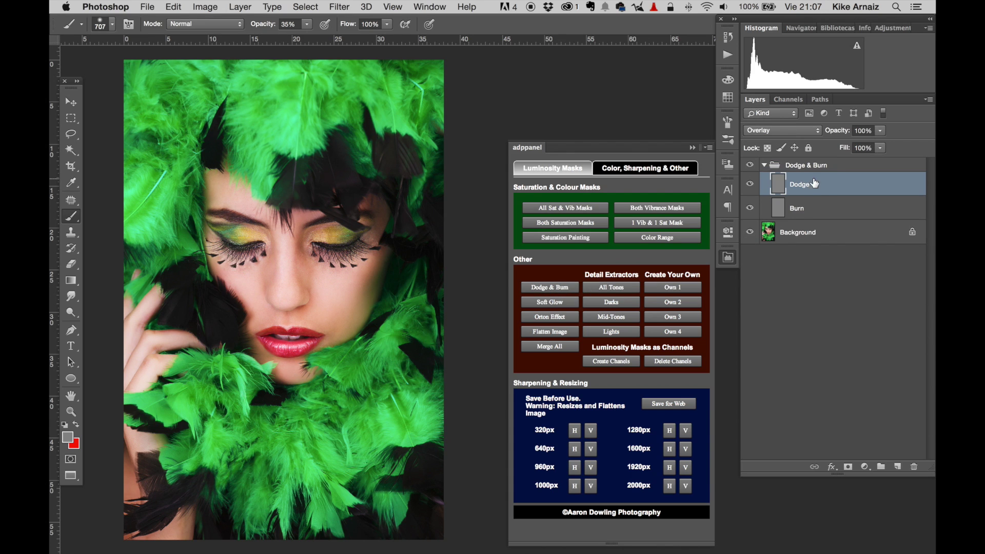
{"action": "left_click", "coordinate": [825, 188]}
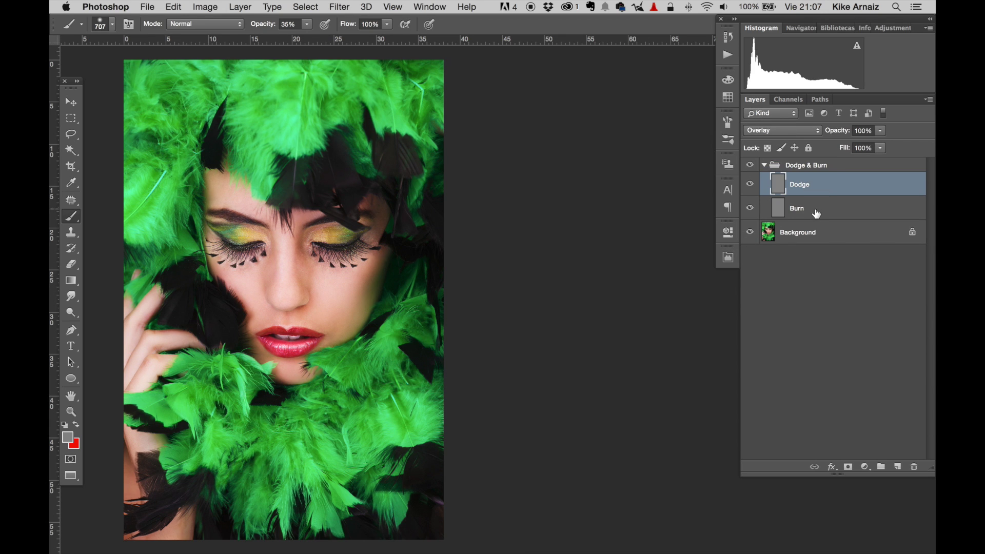
{"action": "left_click", "coordinate": [818, 215]}
Delete the Dodge & Burn group together with its contents.
{"action": "left_click", "coordinate": [820, 165]}
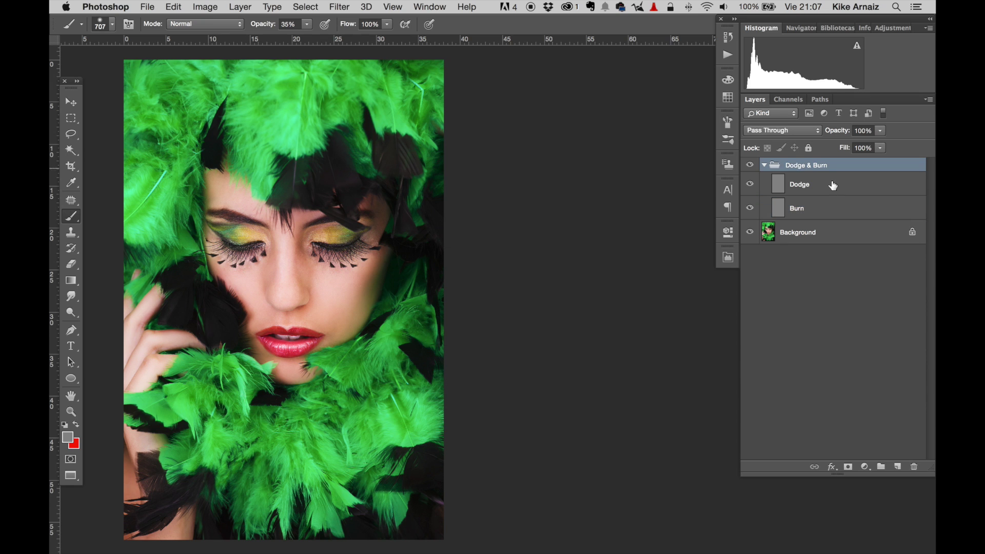
{"action": "left_click", "coordinate": [914, 467]}
{"action": "left_click", "coordinate": [575, 205]}
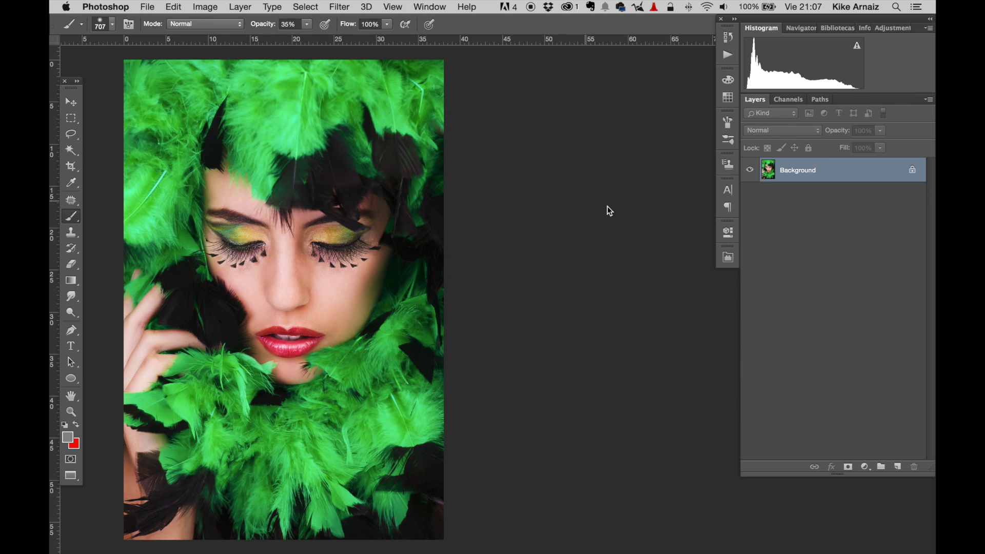
Create the Soft Glow group with adppanel, and hide and show it to compare the portrait with and without the effect.
{"action": "left_click", "coordinate": [727, 258]}
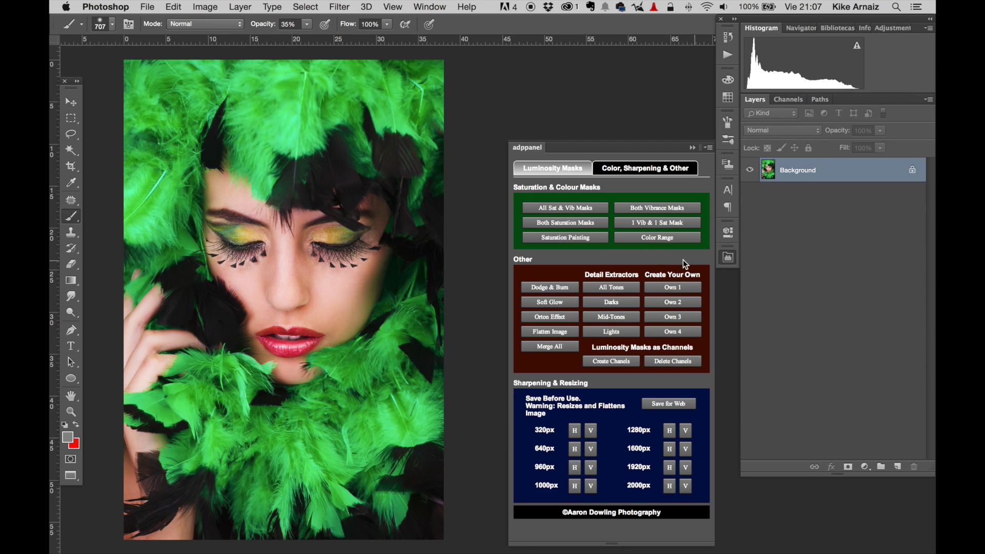
{"action": "left_click", "coordinate": [560, 303]}
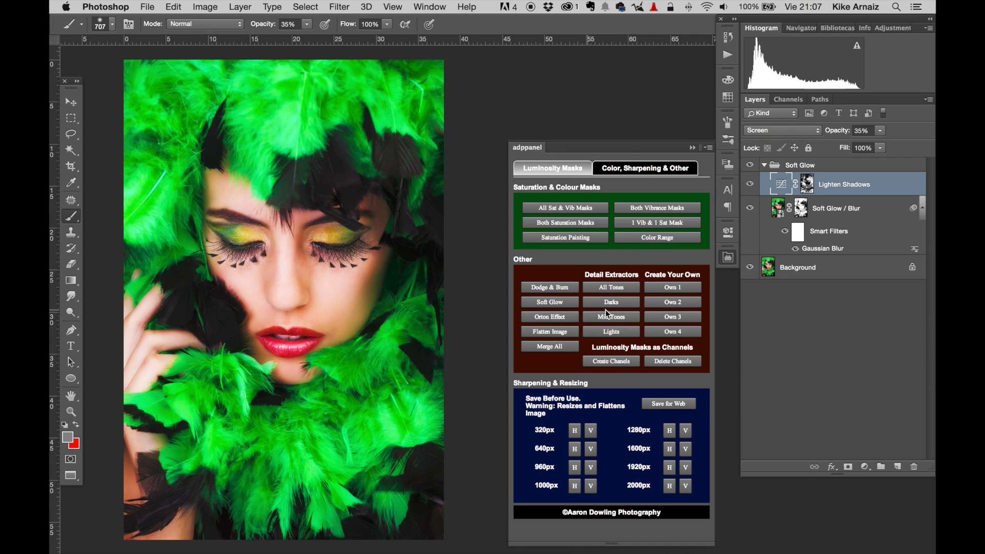
{"action": "left_click", "coordinate": [750, 165]}
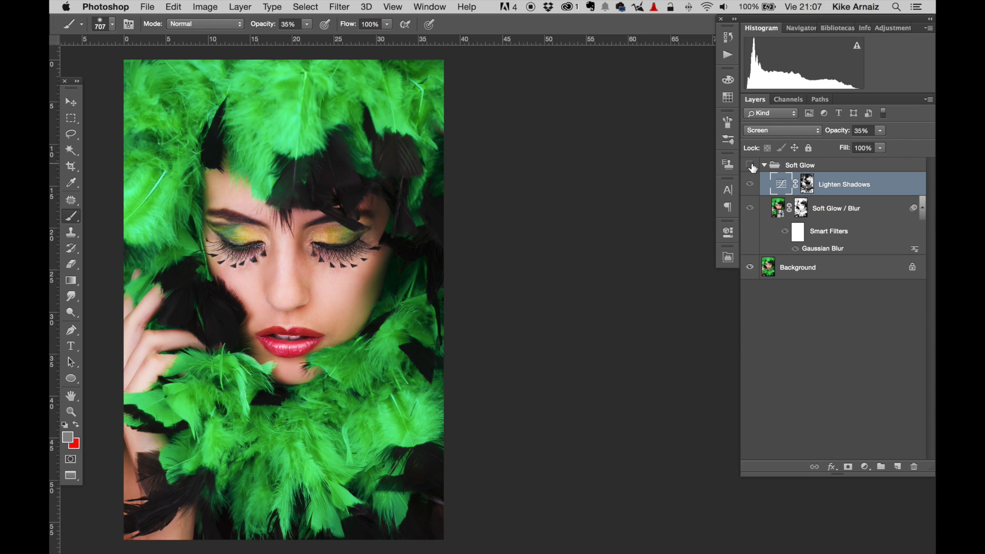
{"action": "left_click", "coordinate": [751, 165]}
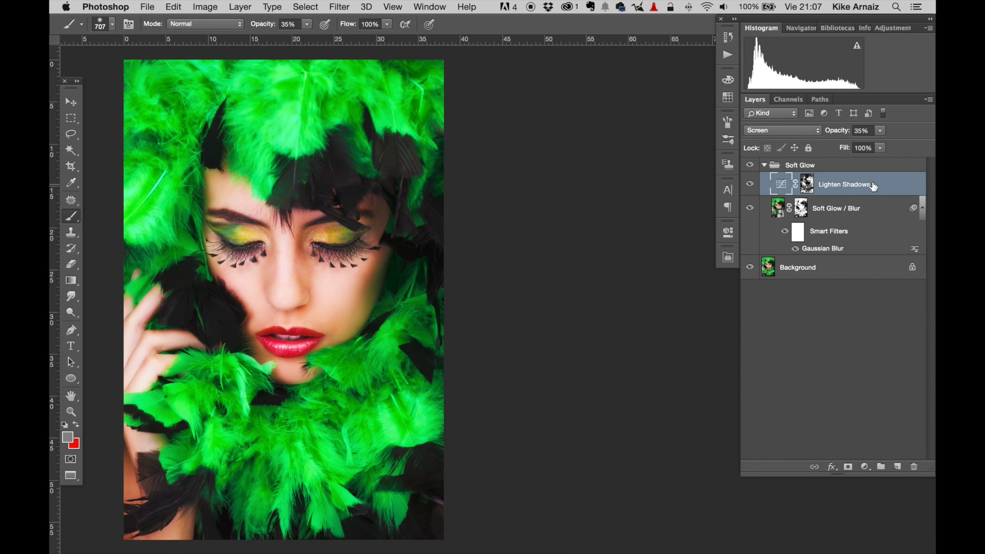
Inspect the Lighten Shadows and Soft Glow / Blur layers, try a 34.6-pixel Gaussian Blur radius, and cancel the change.
{"action": "left_click", "coordinate": [862, 209]}
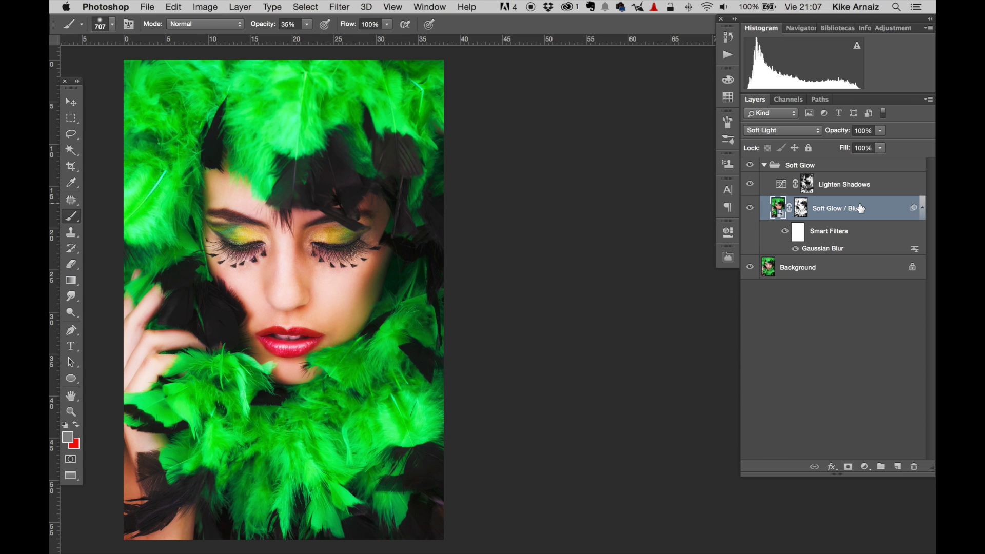
{"action": "left_click", "coordinate": [862, 185]}
{"action": "left_click", "coordinate": [852, 214]}
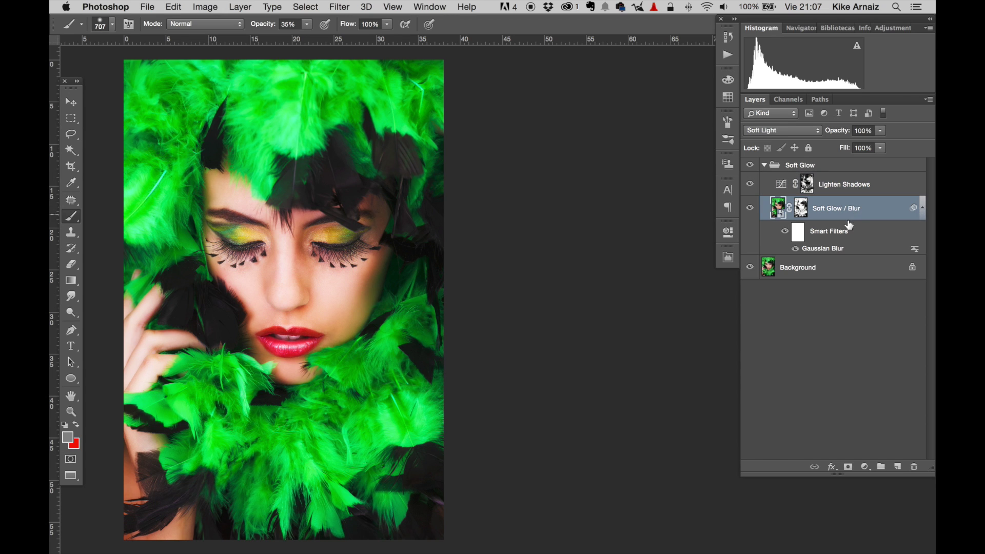
{"action": "double_click", "coordinate": [822, 250]}
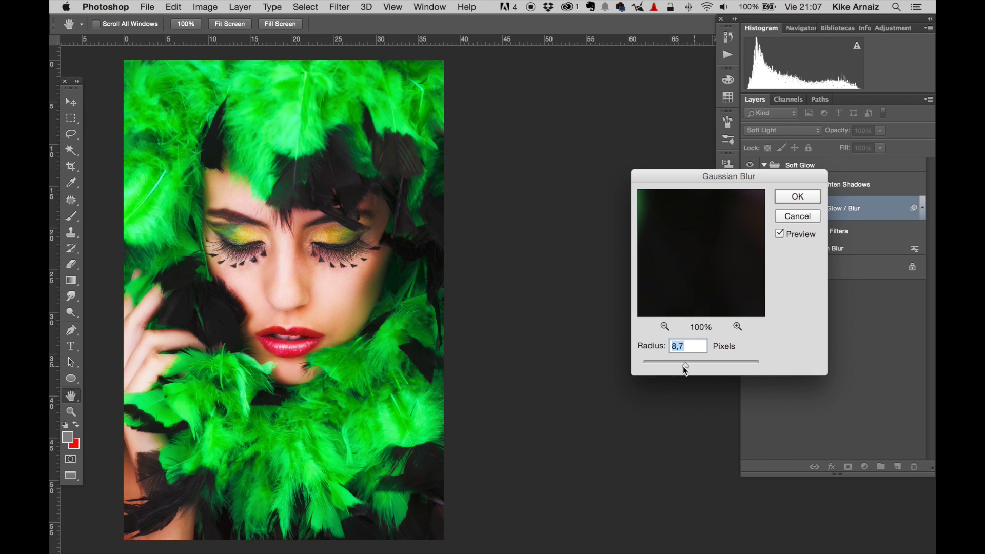
{"action": "mouse_move", "coordinate": [684, 365]}
{"action": "left_mouse_down"}
{"action": "mouse_move", "coordinate": [715, 364]}
{"action": "mouse_move", "coordinate": [701, 365]}
{"action": "left_mouse_up"}
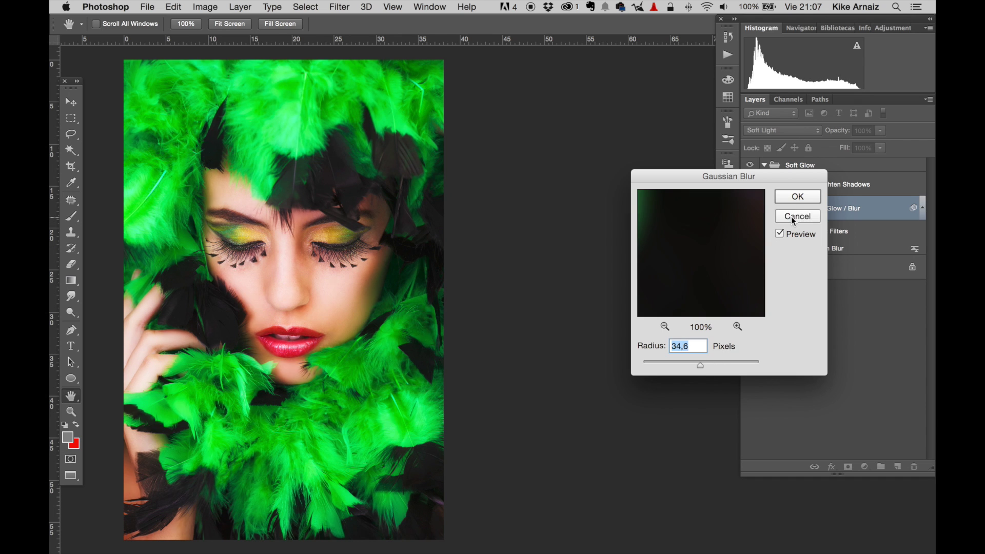
{"action": "left_click", "coordinate": [794, 218]}
Delete the Soft Glow group together with its contents.
{"action": "left_click", "coordinate": [810, 165]}
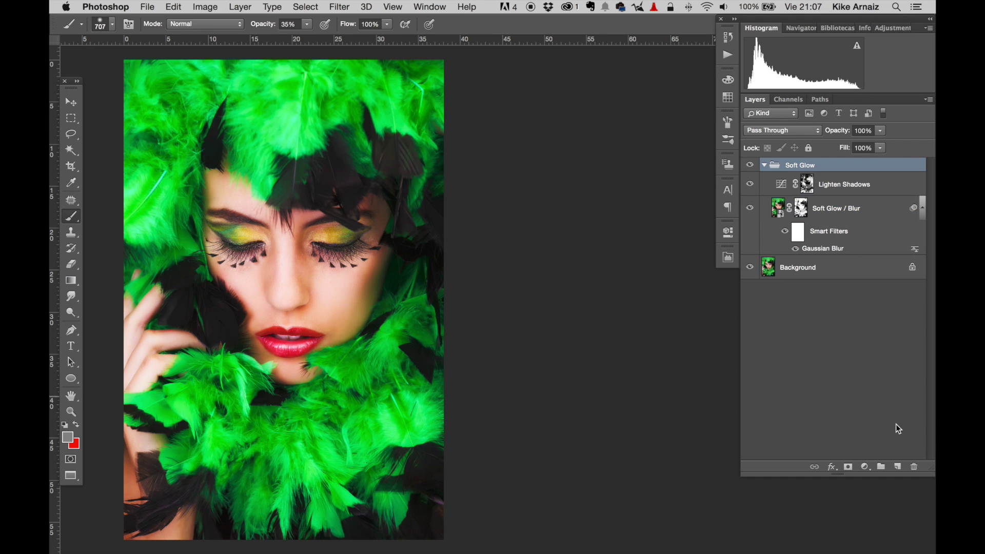
{"action": "left_click", "coordinate": [915, 468]}
{"action": "left_click", "coordinate": [602, 198]}
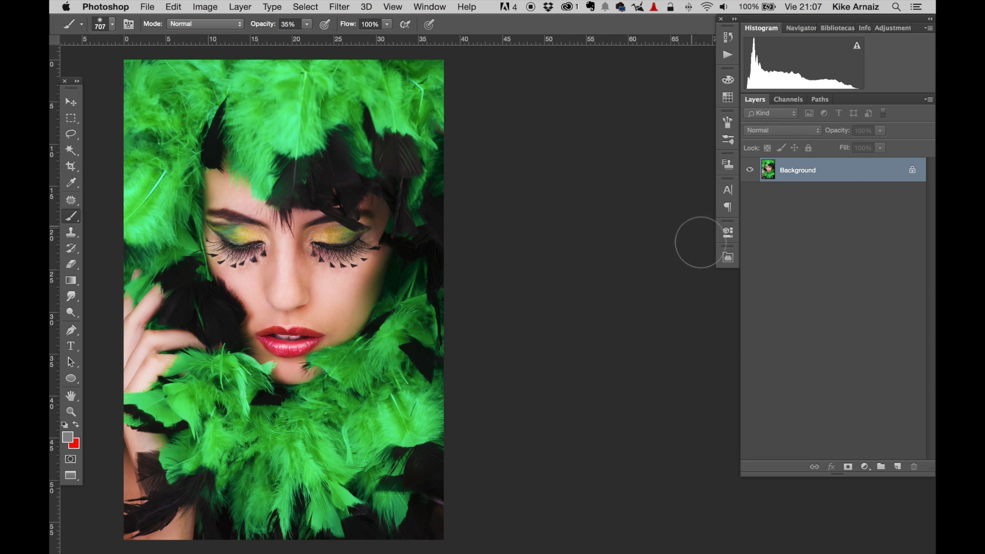
Create the Orton Effect group with adppanel, and hide and show it to compare the portrait with and without the effect.
{"action": "left_click", "coordinate": [729, 258]}
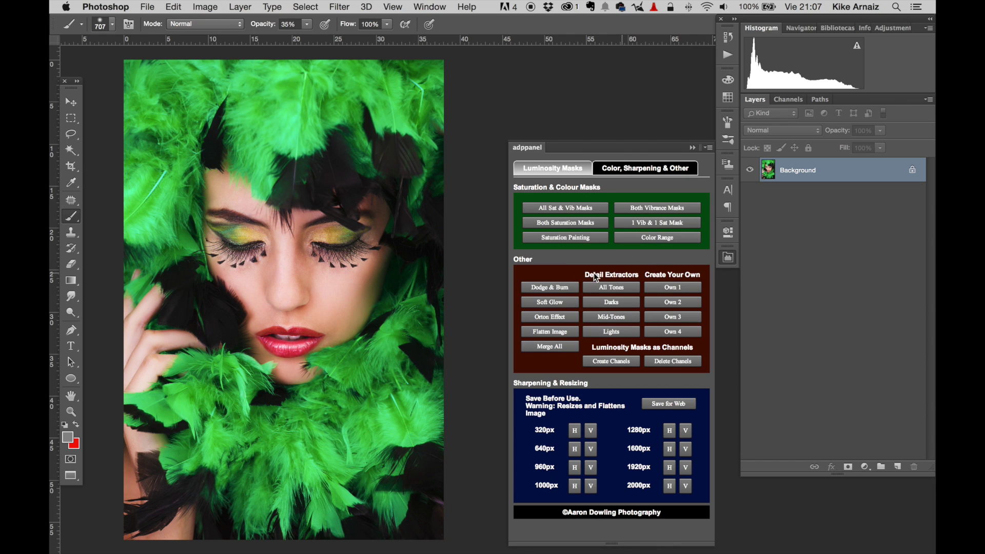
{"action": "left_click", "coordinate": [559, 322]}
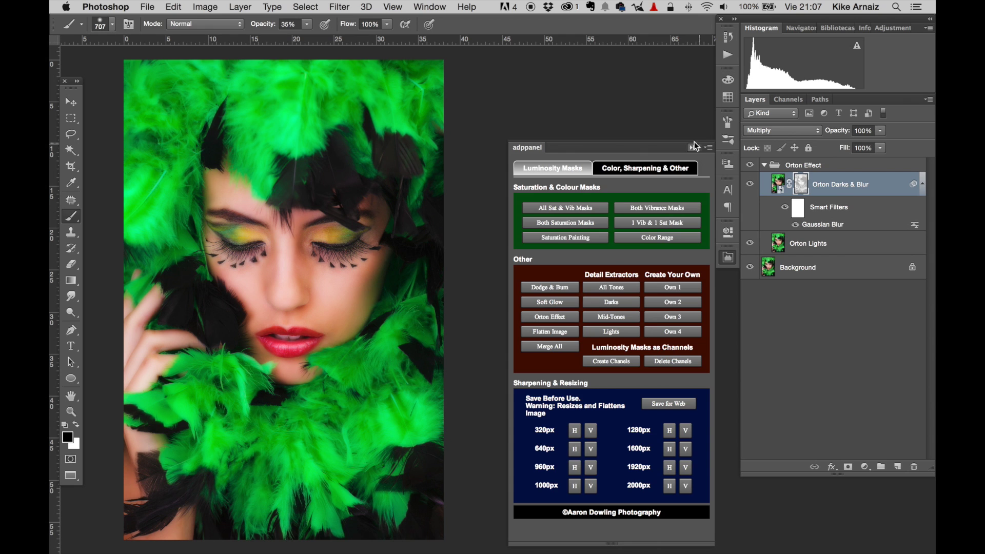
{"action": "left_click", "coordinate": [694, 148]}
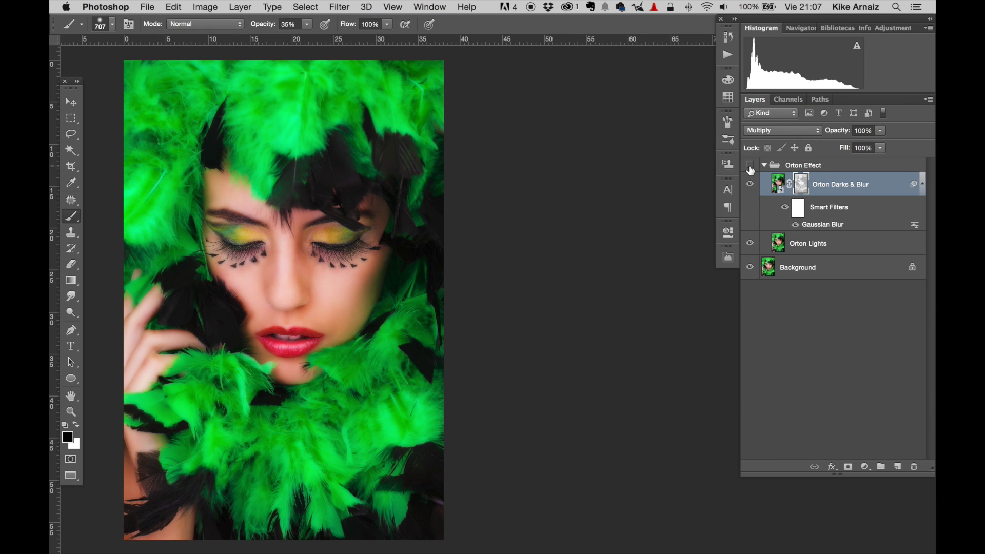
{"action": "left_click", "coordinate": [751, 165]}
{"action": "left_click", "coordinate": [750, 165]}
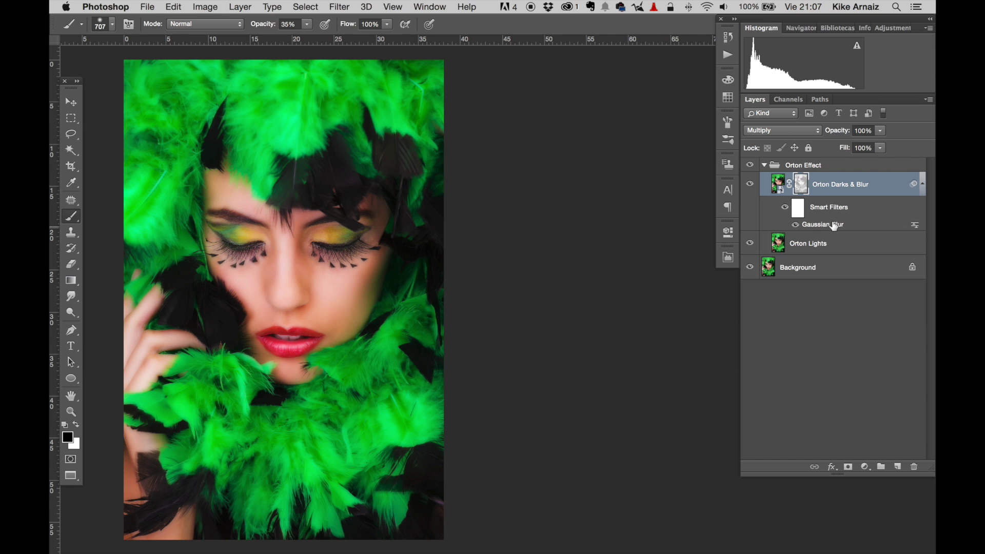
Delete the Orton Effect group together with its contents.
{"action": "left_click", "coordinate": [810, 165]}
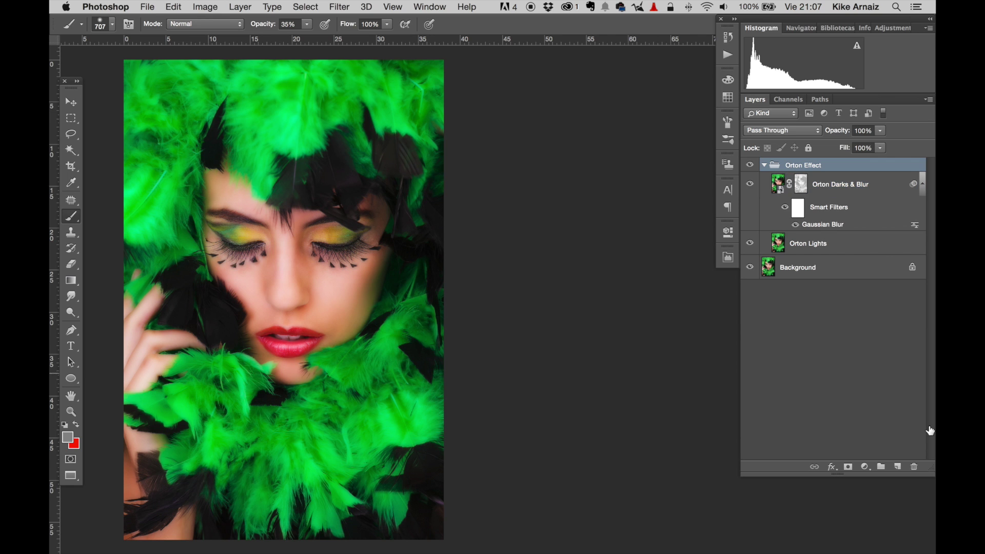
{"action": "left_click", "coordinate": [915, 468]}
{"action": "left_click", "coordinate": [604, 200]}
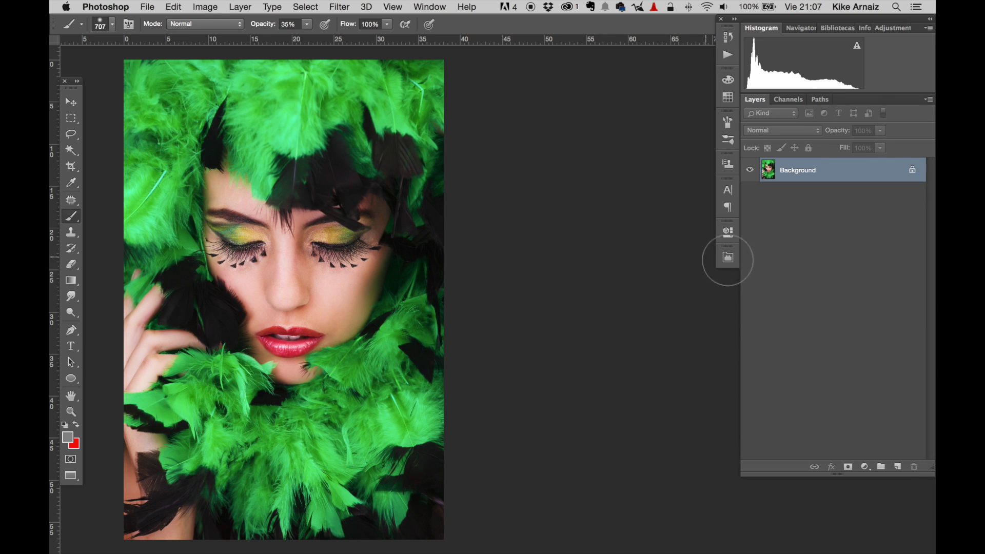
Add a Black & White adjustment layer above the Background and show the adppanel extension again.
{"action": "left_click", "coordinate": [728, 258]}
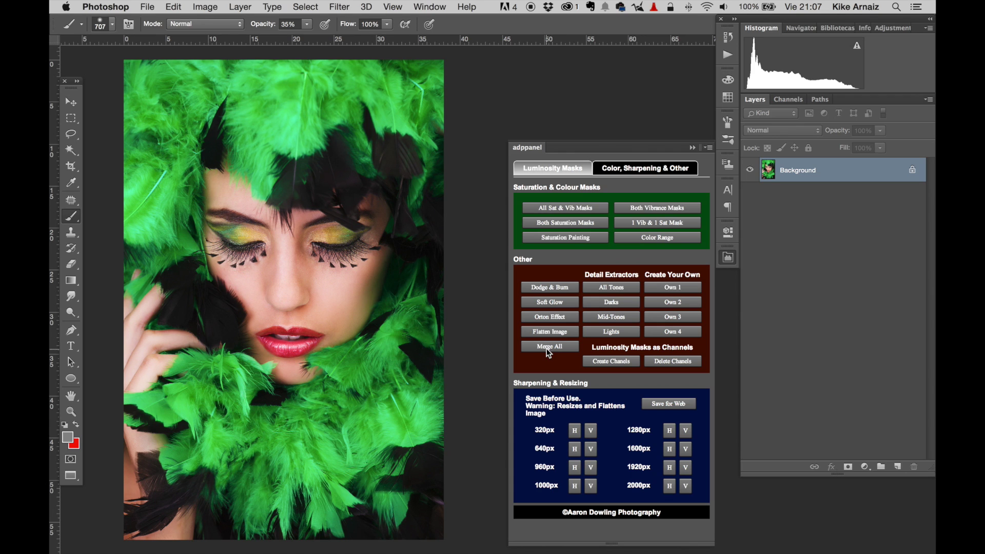
{"action": "left_click", "coordinate": [866, 467]}
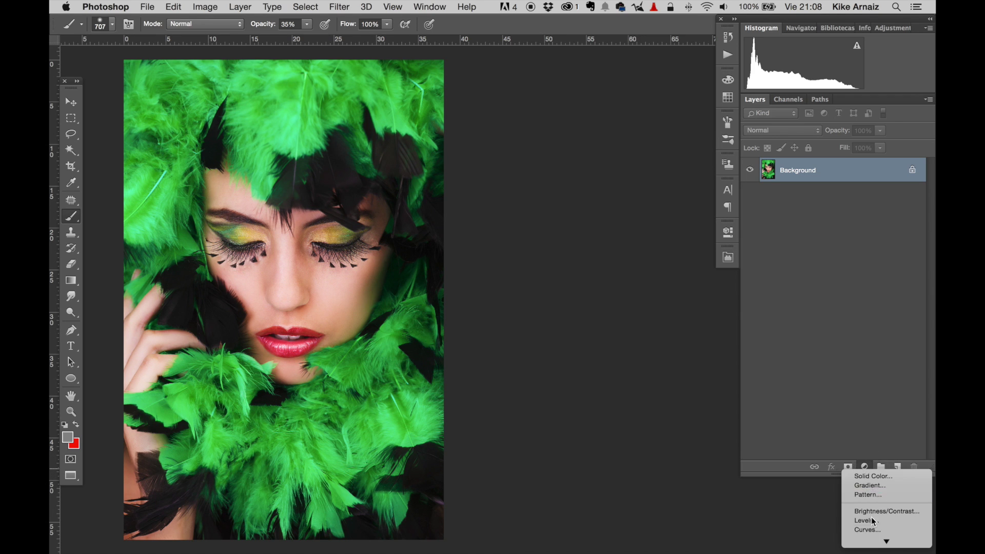
{"action": "left_click", "coordinate": [879, 504]}
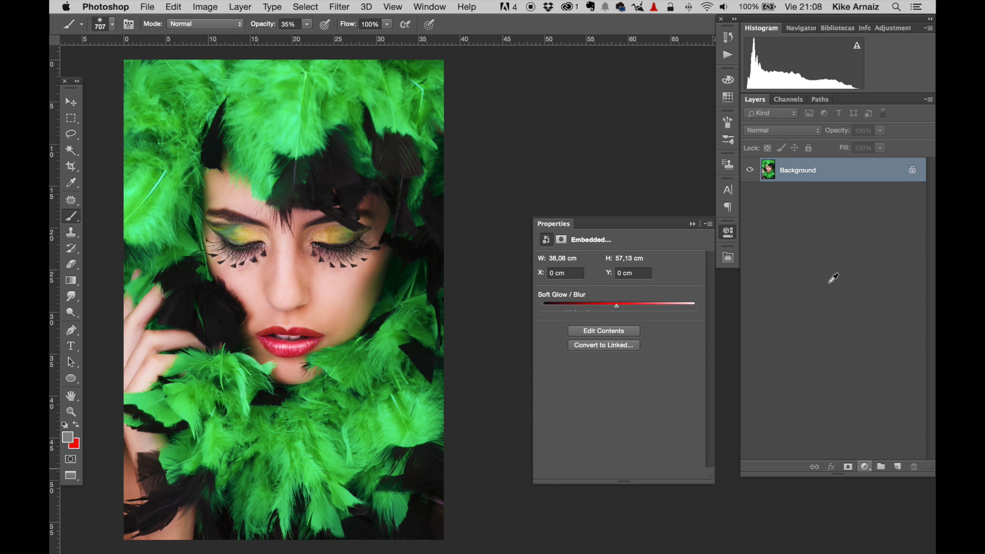
{"action": "left_click", "coordinate": [728, 259]}
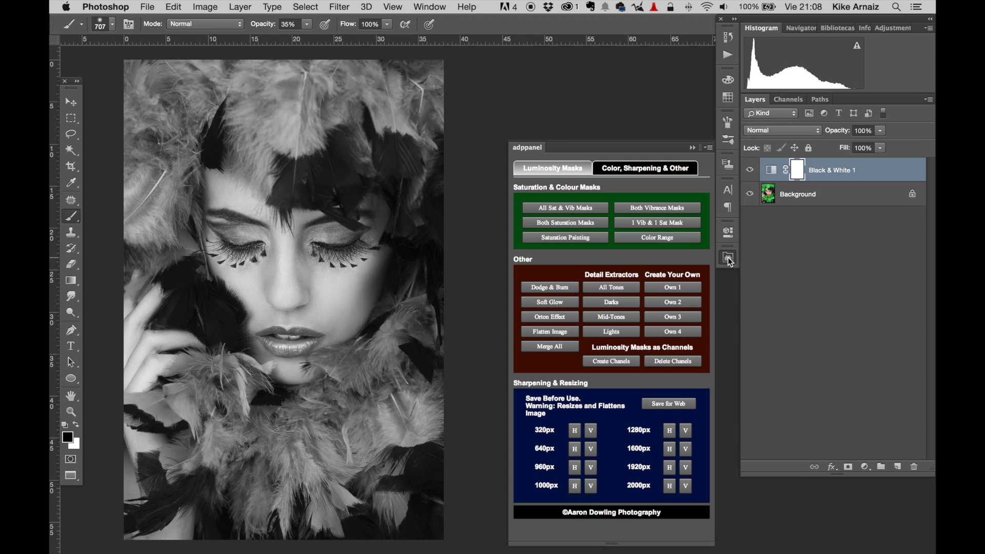
Flatten the image with adppanel and undo the flattening to restore the Black & White adjustment layer.
{"action": "left_click", "coordinate": [549, 331]}
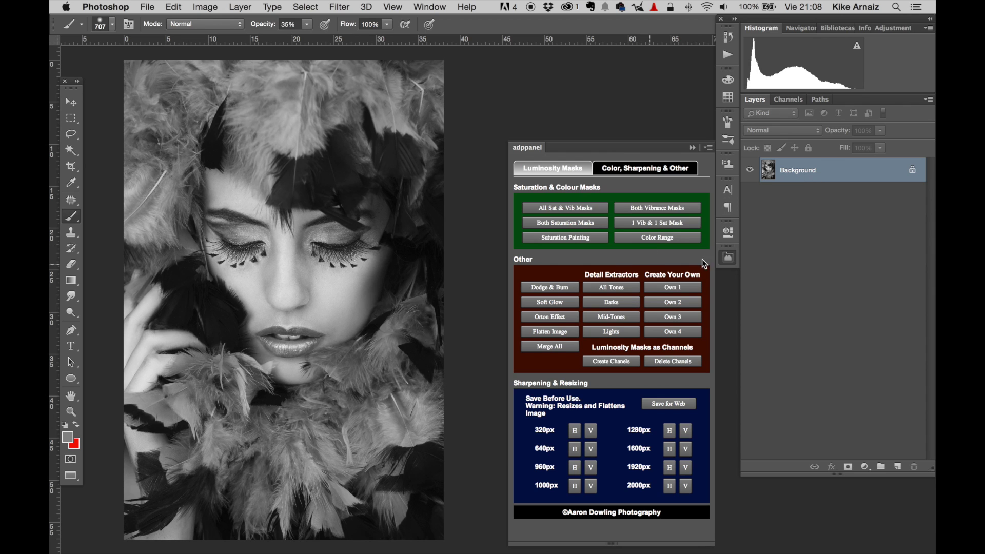
{"action": "left_click", "coordinate": [796, 205]}
{"action": "key", "text": "super+z"}
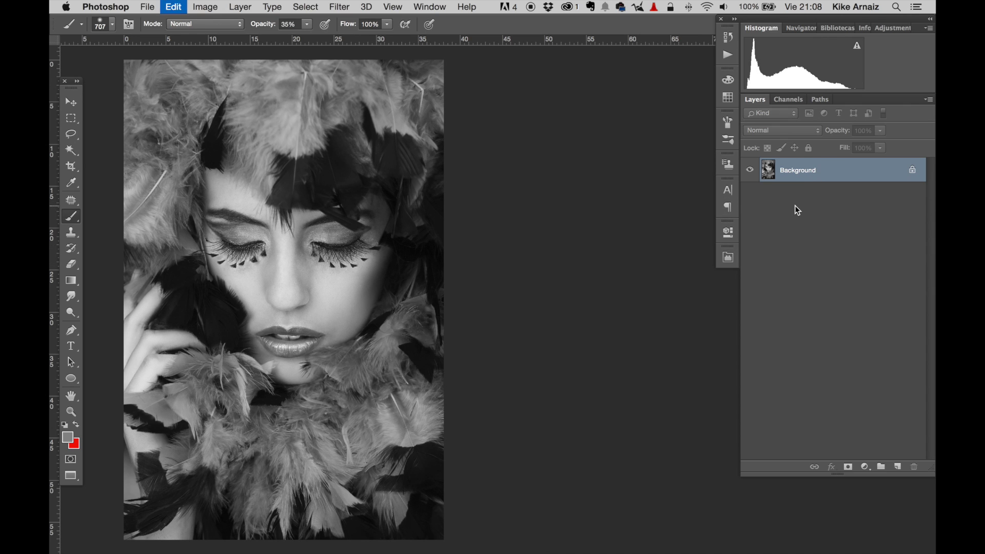
Merge everything into a new layer at the top of the stack with adppanel, and hide and show that layer.
{"action": "left_click", "coordinate": [728, 258]}
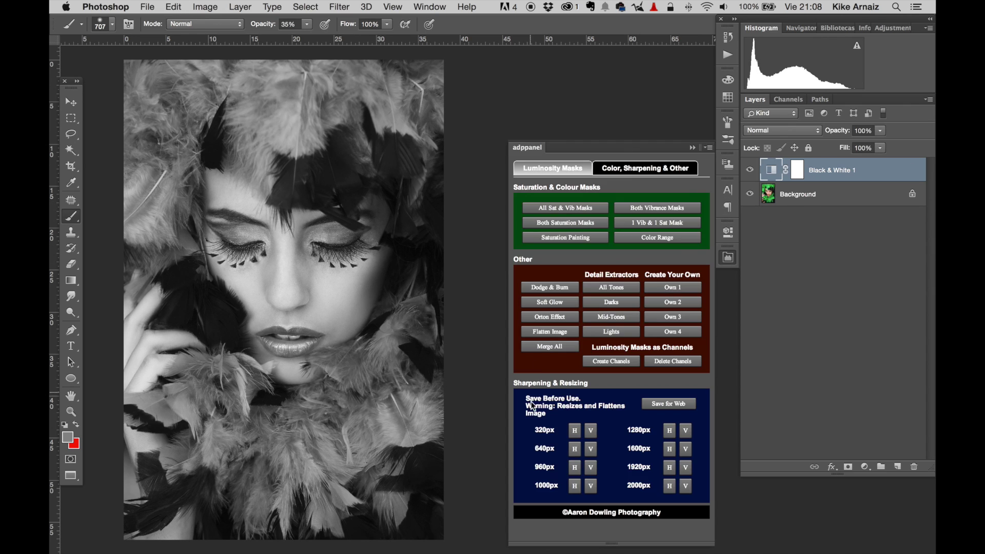
{"action": "left_click", "coordinate": [553, 349]}
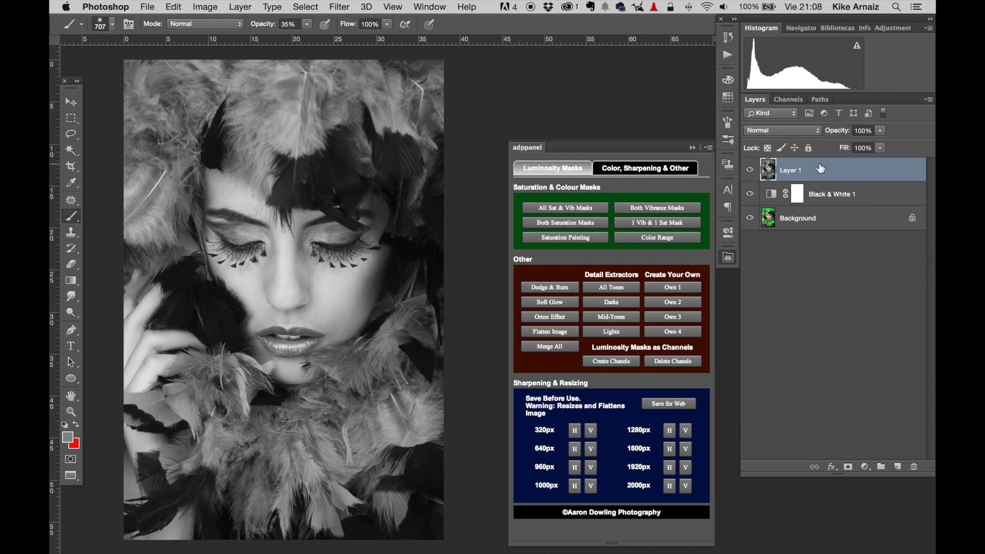
{"action": "left_click", "coordinate": [750, 170]}
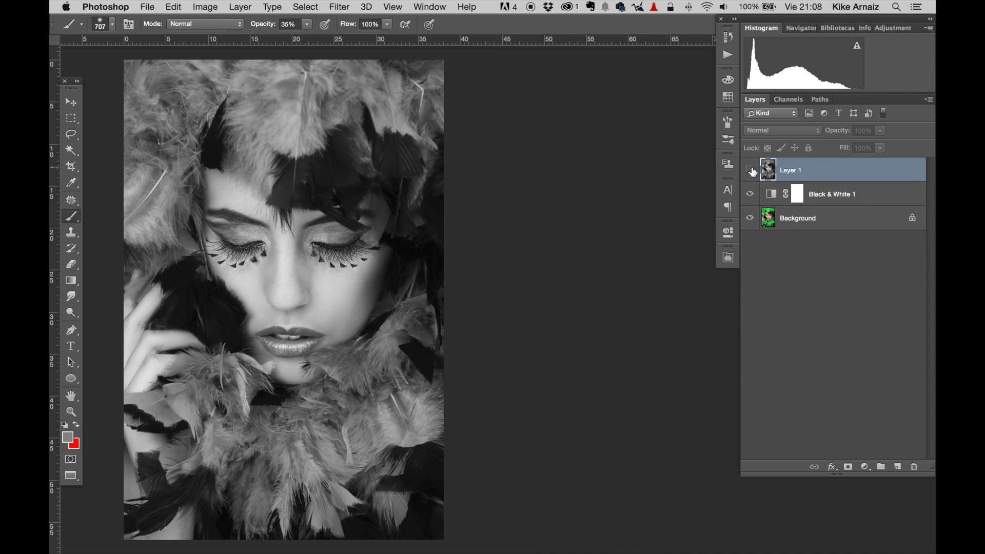
{"action": "left_click", "coordinate": [752, 172]}
Delete the merged layer together with the Black & White adjustment layer and show the adppanel extension again.
{"action": "left_click", "coordinate": [861, 194], "text": "shift"}
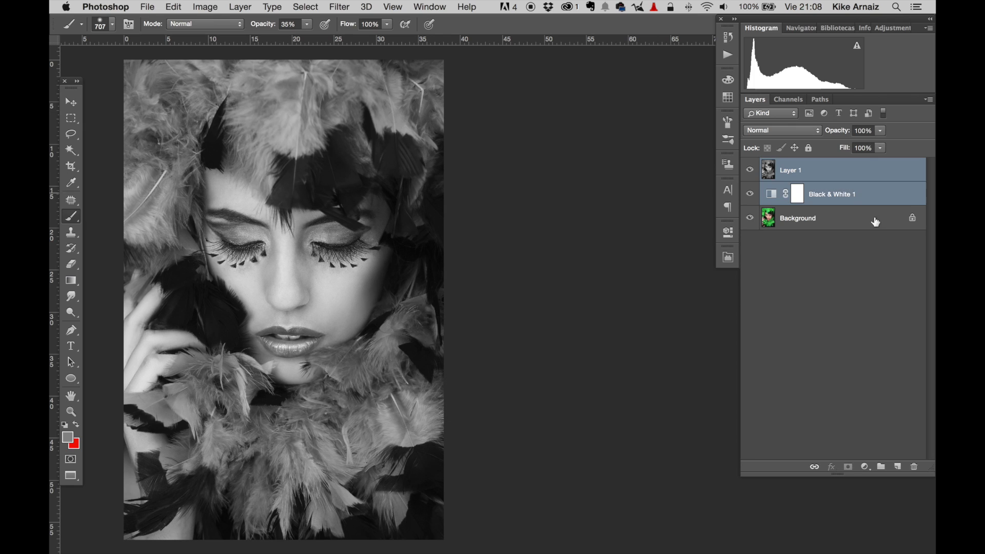
{"action": "left_click", "coordinate": [915, 467]}
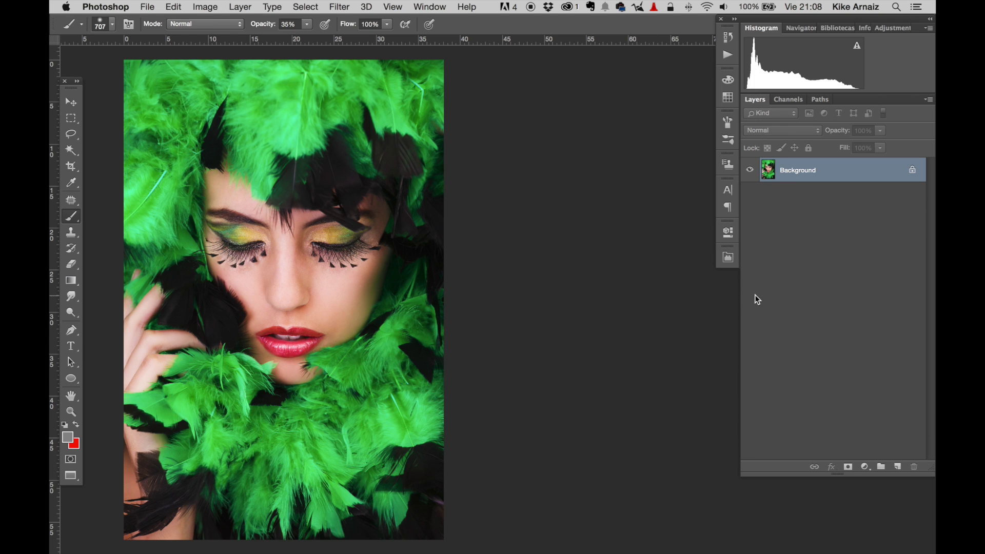
{"action": "left_click", "coordinate": [728, 259]}
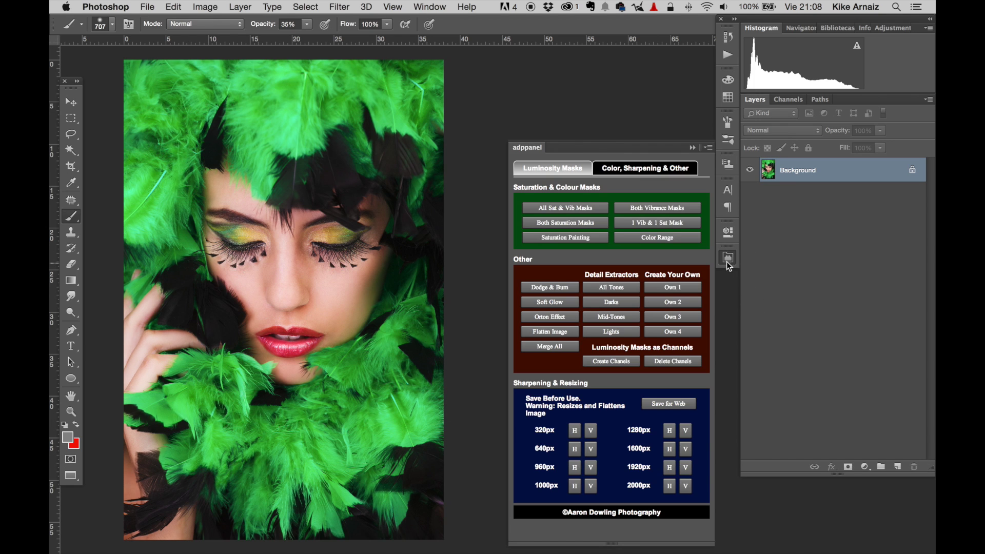
Create the All Tones detail extractors with adppanel and compare the face with and without the Detail Extractors group.
{"action": "left_click", "coordinate": [606, 289]}
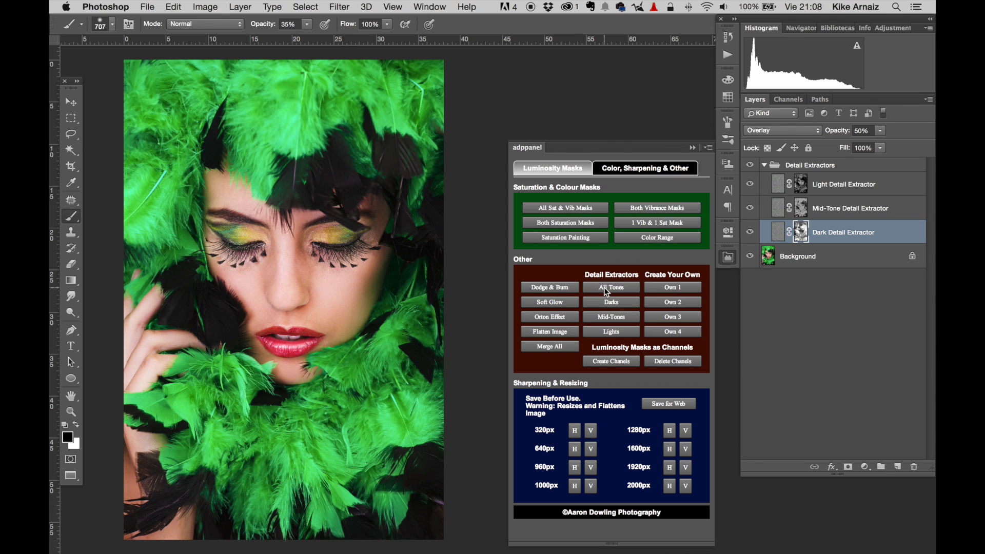
{"action": "scroll", "coordinate": [288, 233], "scroll_direction": "up", "scroll_amount": 5}
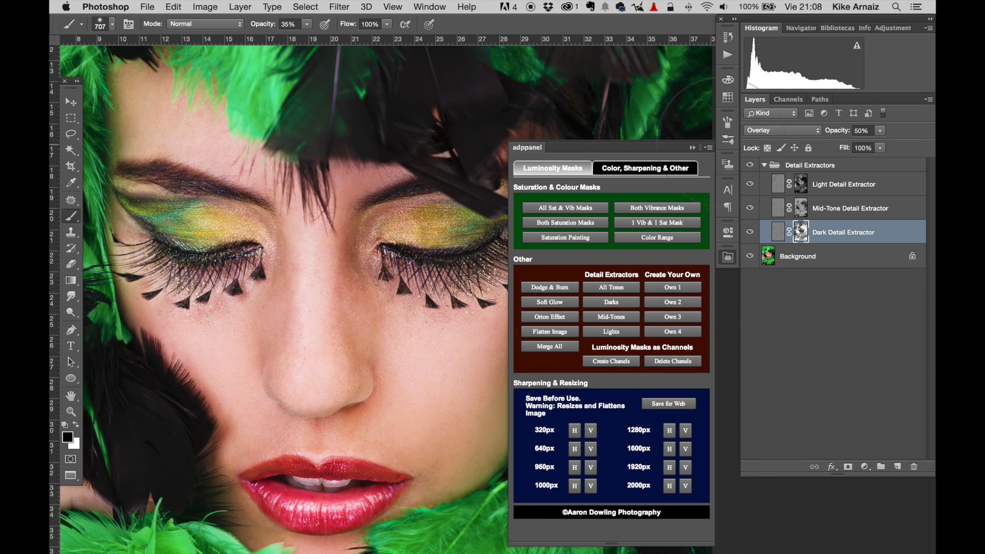
{"action": "left_click", "coordinate": [693, 148]}
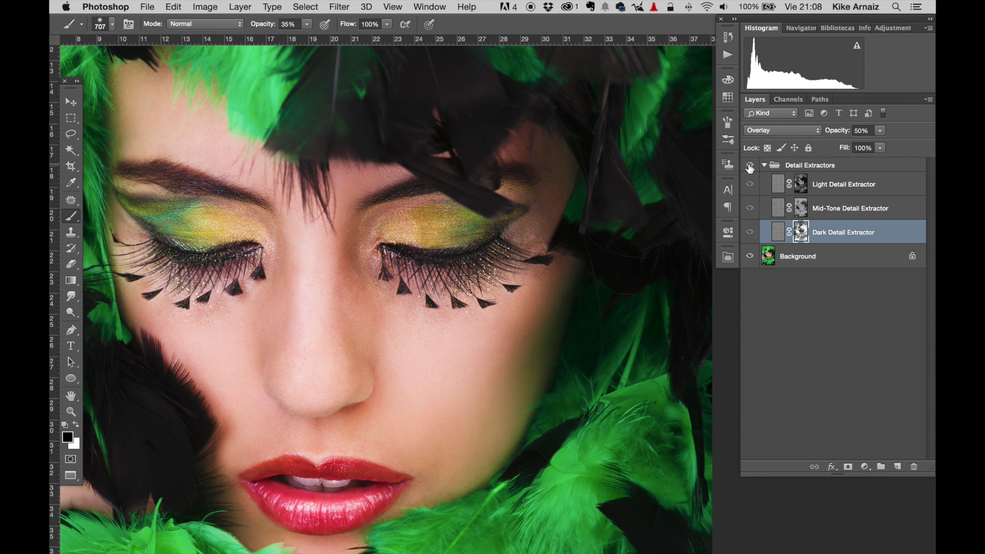
Hide the Mid-Tone and Light Detail Extractor layers, leaving only the Dark Detail Extractor visible and selected.
{"action": "left_click", "coordinate": [842, 186]}
{"action": "left_click", "coordinate": [838, 210]}
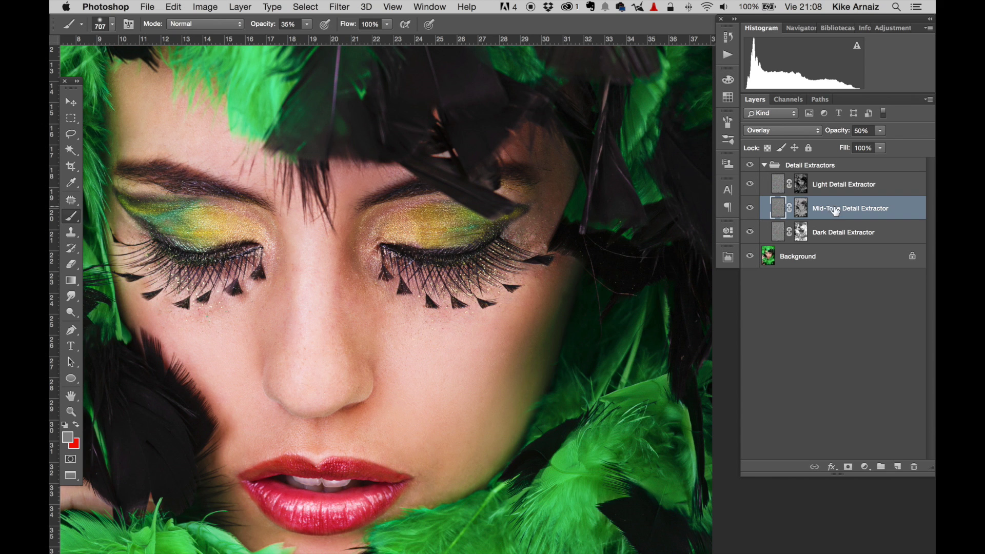
{"action": "left_click", "coordinate": [827, 237]}
{"action": "left_click", "coordinate": [750, 208]}
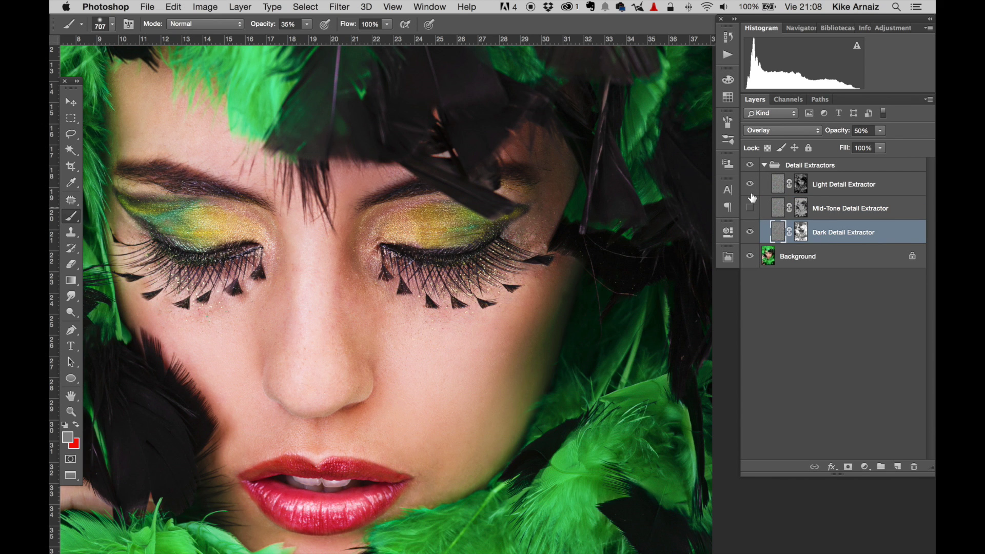
{"action": "left_click", "coordinate": [751, 187]}
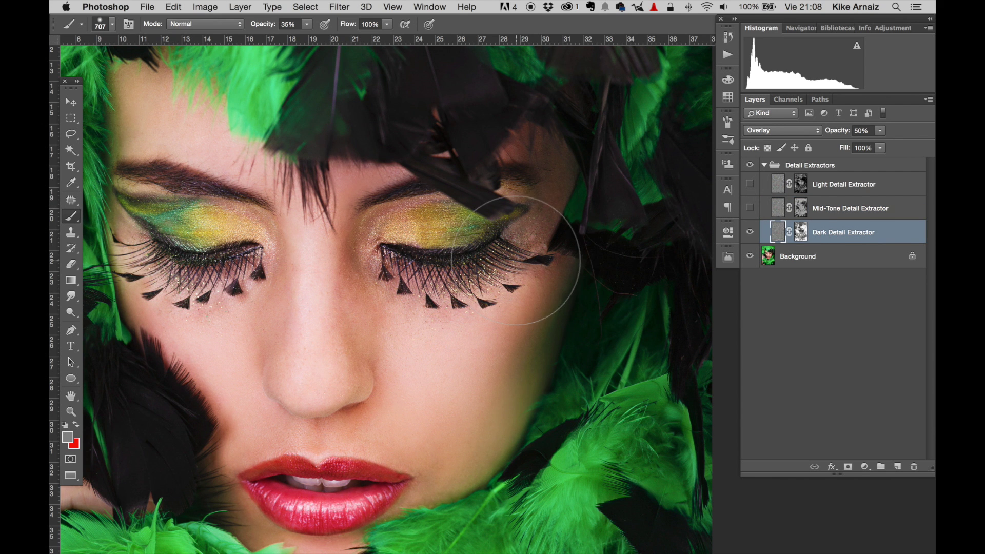
{"action": "scroll", "coordinate": [516, 257], "scroll_direction": "up", "scroll_amount": 2}
{"action": "scroll", "coordinate": [516, 256], "scroll_direction": "up", "scroll_amount": 4}
{"action": "key", "text": "v"}
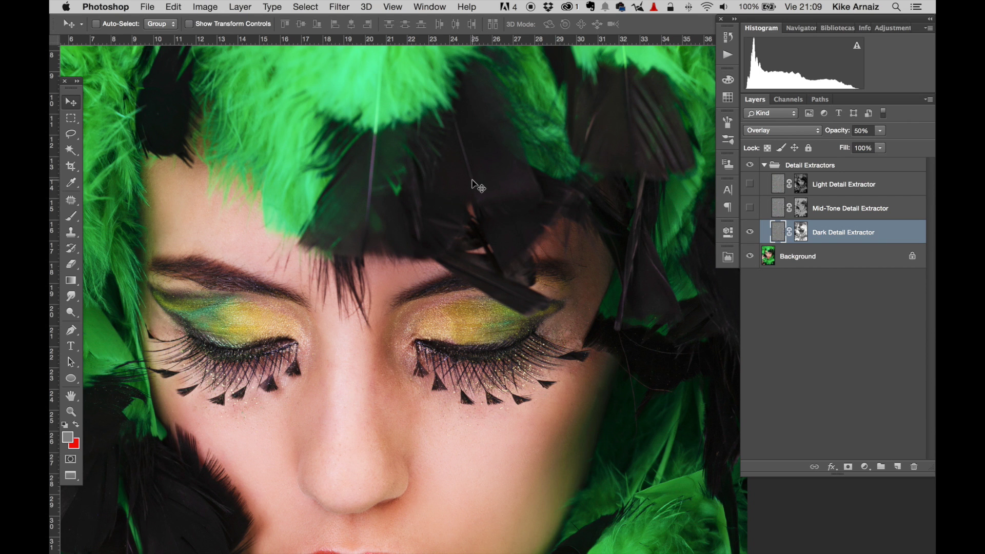
Set the Dark Detail Extractor's opacity to 95% and toggle its visibility to compare the effect on the dark feathers.
{"action": "left_click", "coordinate": [750, 232]}
{"action": "left_click", "coordinate": [752, 233]}
{"action": "mouse_move", "coordinate": [836, 136]}
{"action": "left_mouse_down"}
{"action": "mouse_move", "coordinate": [852, 136]}
{"action": "mouse_move", "coordinate": [843, 137]}
{"action": "left_mouse_up"}
{"action": "left_click", "coordinate": [751, 234]}
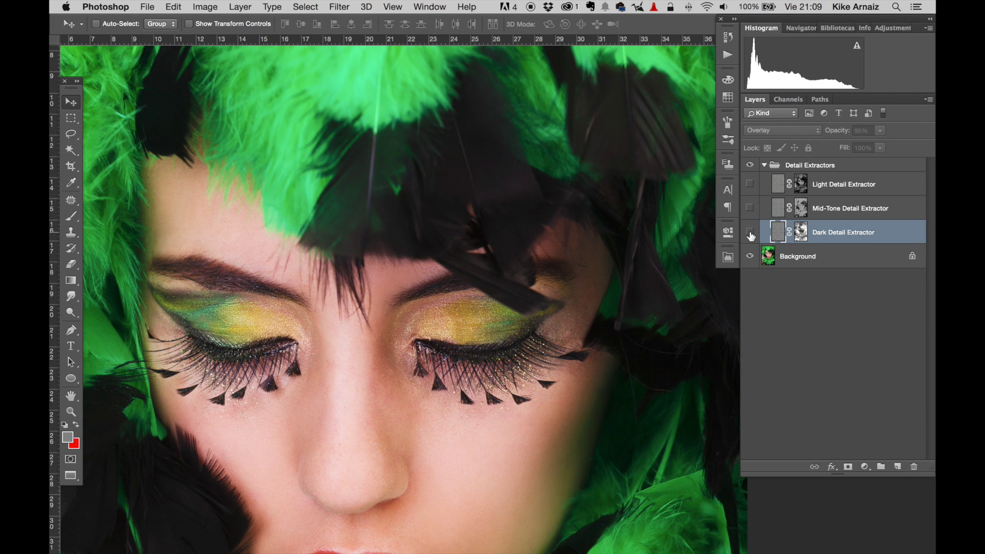
{"action": "left_click", "coordinate": [751, 234]}
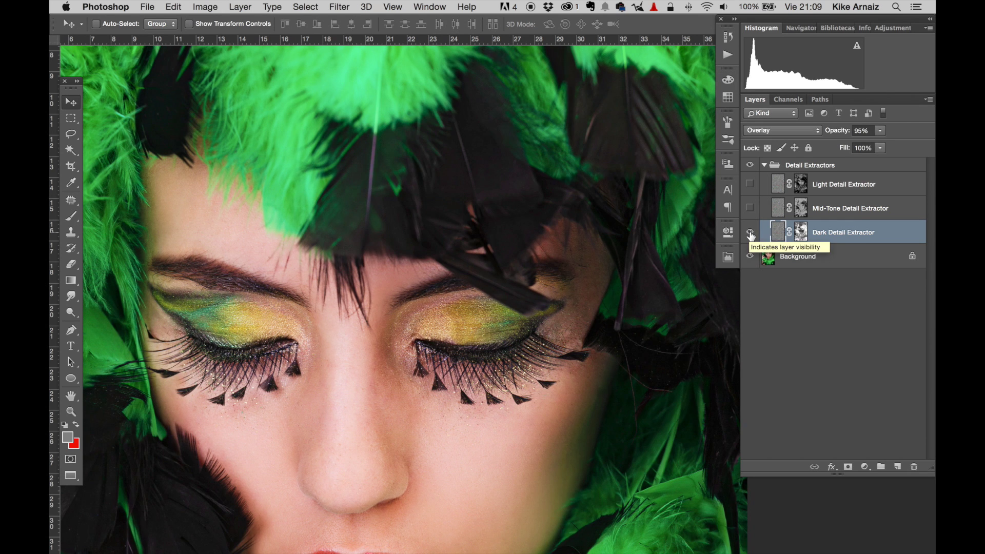
Show the Mid-Tone Detail Extractor in place of the Dark one and raise its opacity to 100%.
{"action": "left_click", "coordinate": [750, 234]}
{"action": "left_click", "coordinate": [750, 210]}
{"action": "left_click_drag", "start_coordinate": [504, 363], "coordinate": [587, 327]}
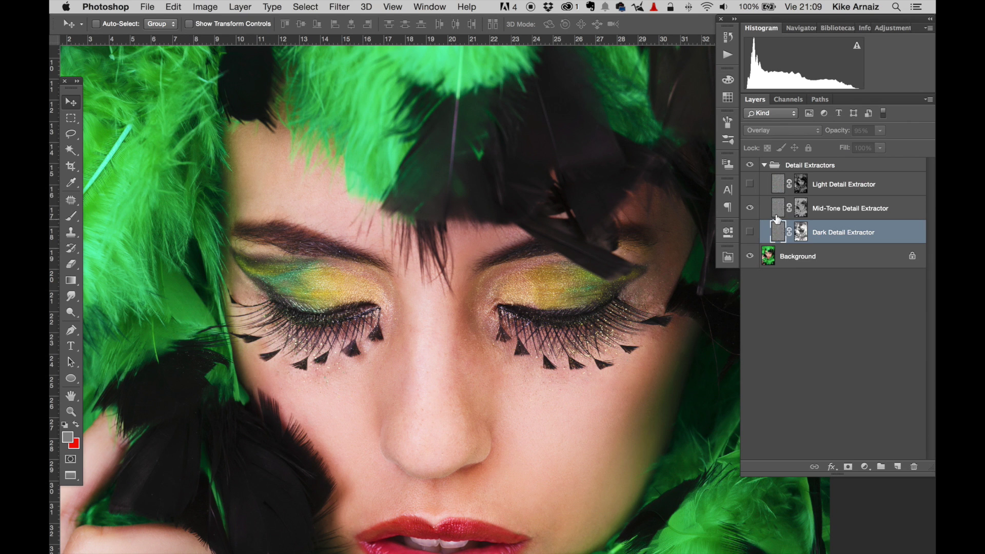
{"action": "left_click", "coordinate": [778, 219]}
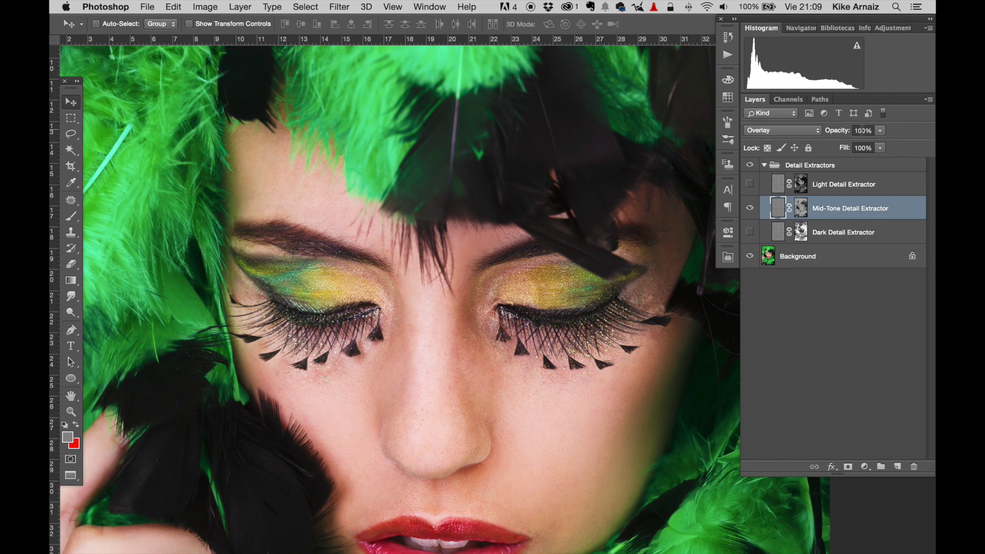
Show the Light Detail Extractor in place of the Mid-Tone one and raise its opacity.
{"action": "left_click", "coordinate": [772, 188]}
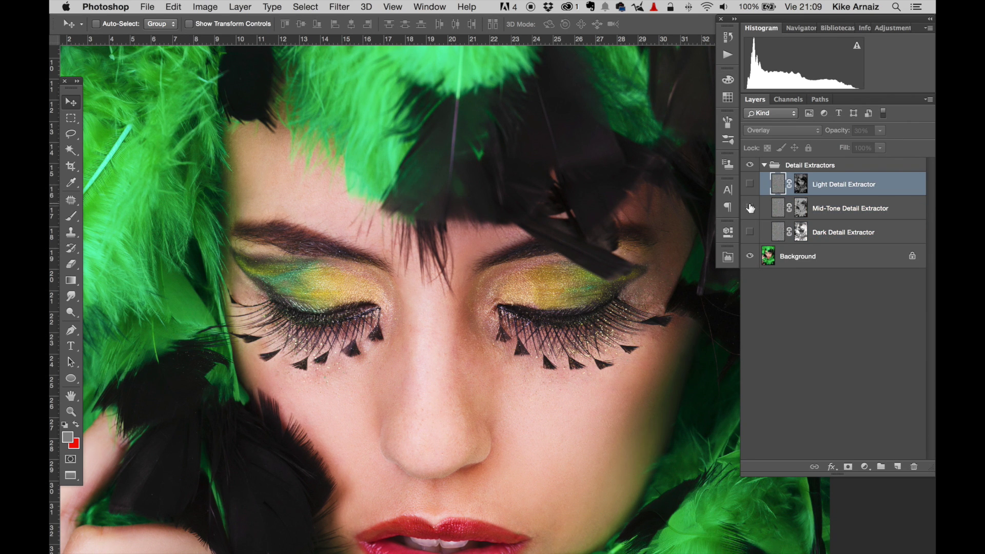
{"action": "left_click", "coordinate": [751, 209]}
{"action": "left_click", "coordinate": [751, 184]}
{"action": "left_click_drag", "start_coordinate": [841, 131], "coordinate": [922, 133]}
Delete the Detail Extractors group together with its contents.
{"action": "left_click", "coordinate": [818, 165]}
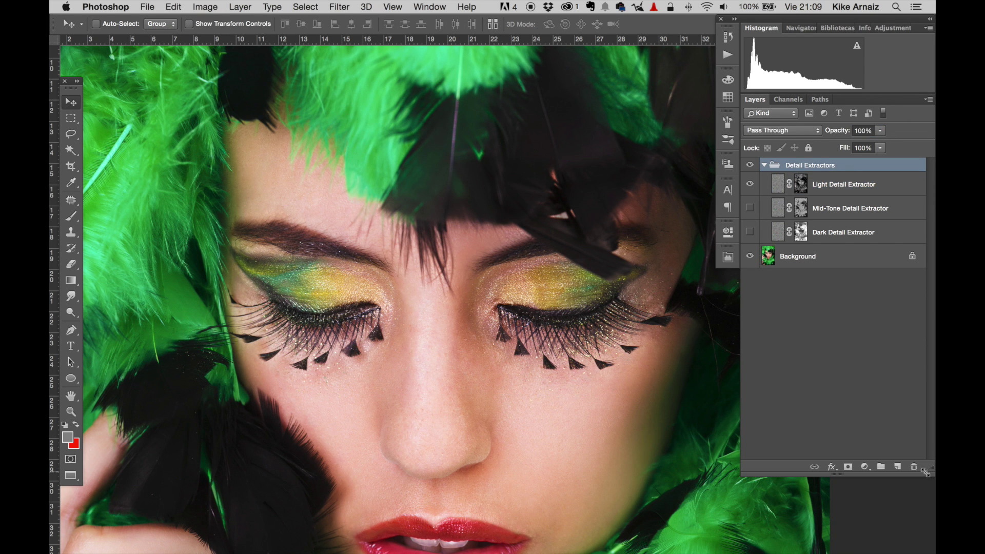
{"action": "left_click", "coordinate": [914, 466]}
{"action": "left_click", "coordinate": [612, 201]}
Examine the Own 1 and Own 2 actions in the ADP Other set that belong to adppanel's Create Your Own functions.
{"action": "left_click", "coordinate": [728, 258]}
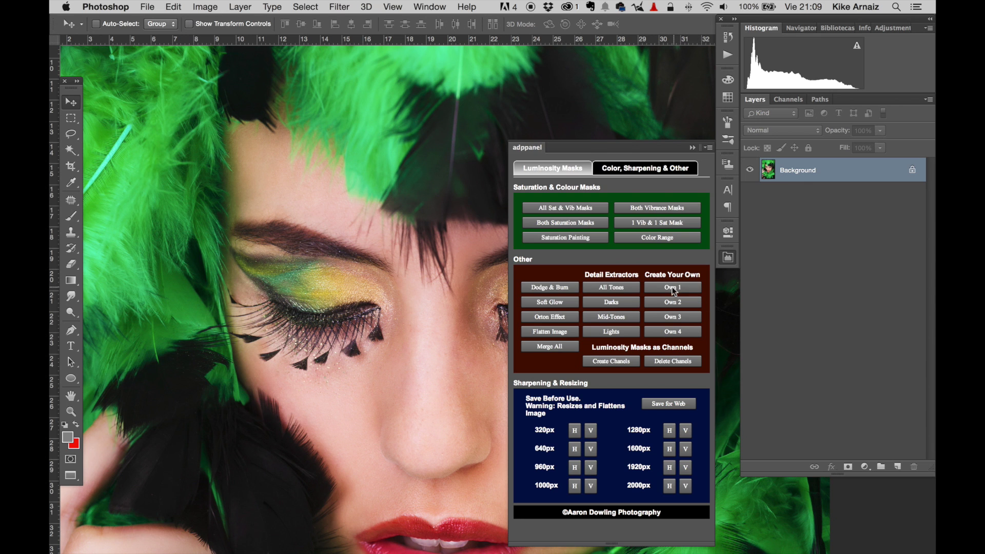
{"action": "left_click", "coordinate": [729, 56]}
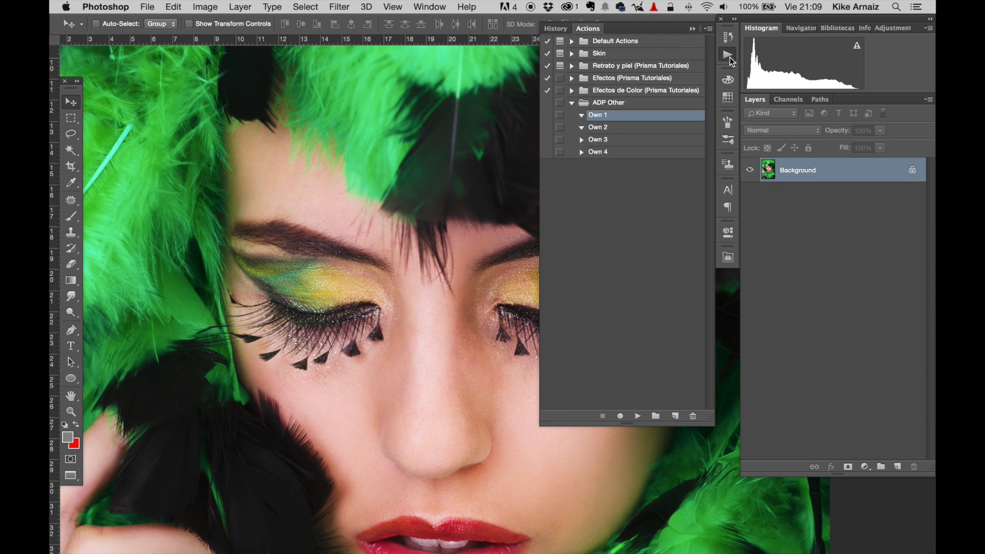
{"action": "left_click", "coordinate": [610, 103]}
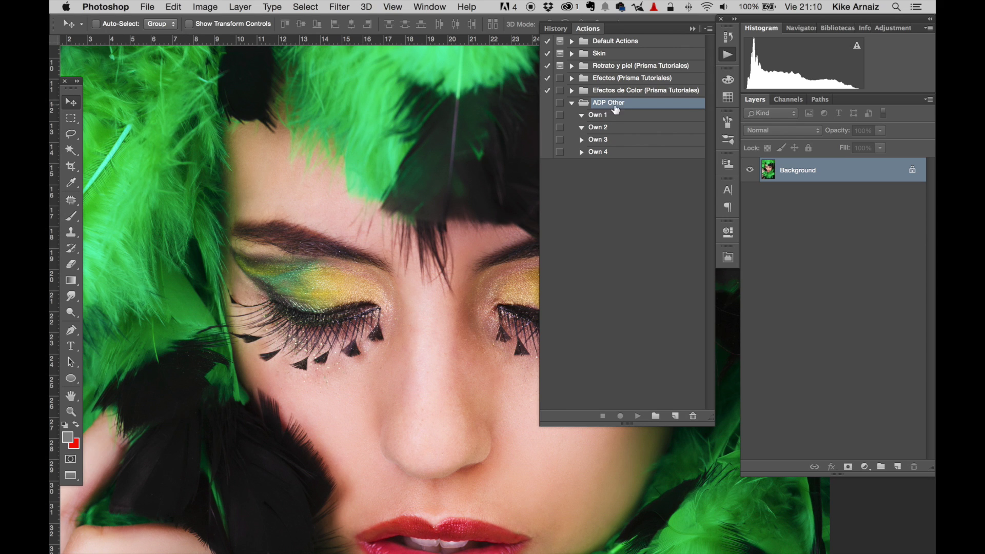
{"action": "left_click", "coordinate": [610, 116]}
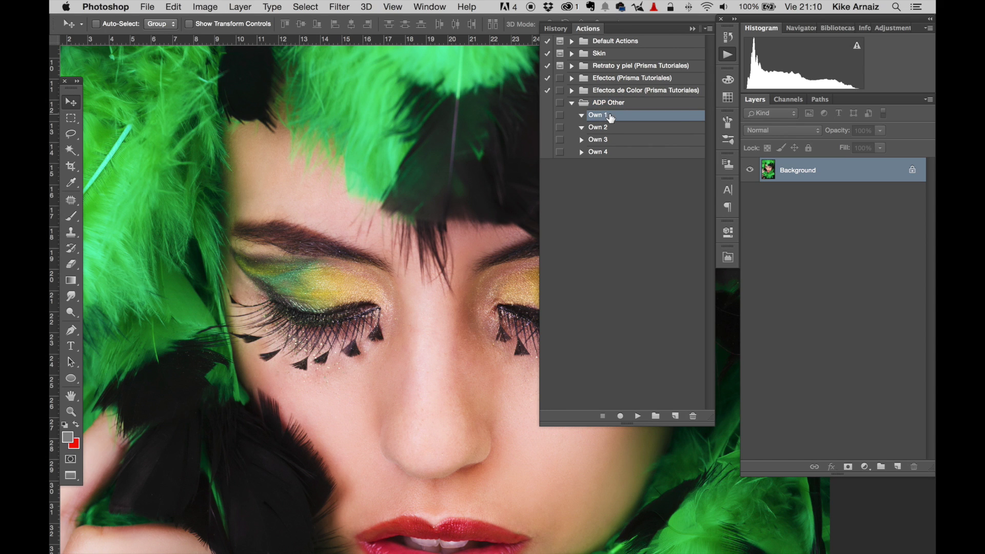
{"action": "left_click", "coordinate": [616, 128]}
{"action": "left_click", "coordinate": [623, 117]}
{"action": "left_click", "coordinate": [693, 29]}
Create the luminosity masks as channels with adppanel and display the document's channel list.
{"action": "left_click", "coordinate": [729, 259]}
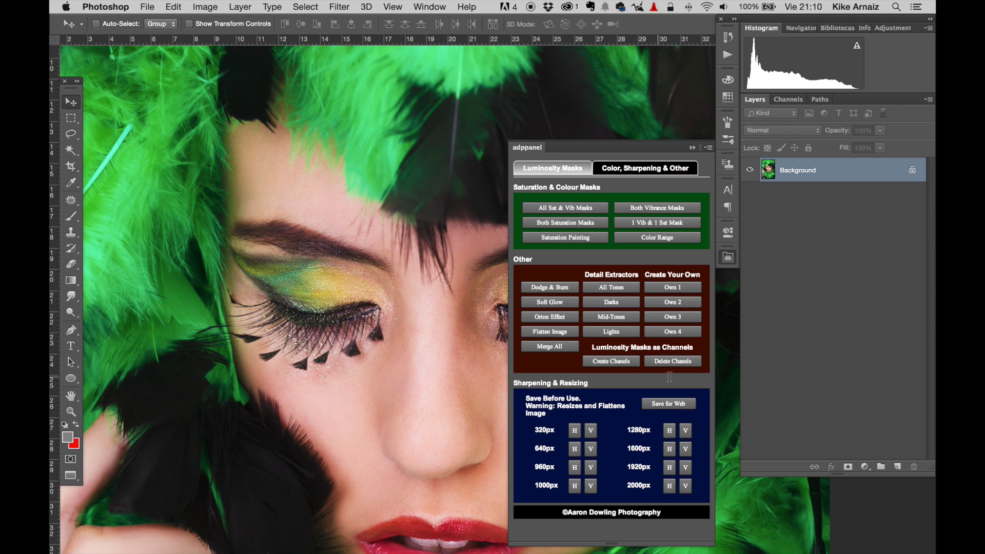
{"action": "left_click", "coordinate": [617, 362]}
{"action": "left_click", "coordinate": [804, 100]}
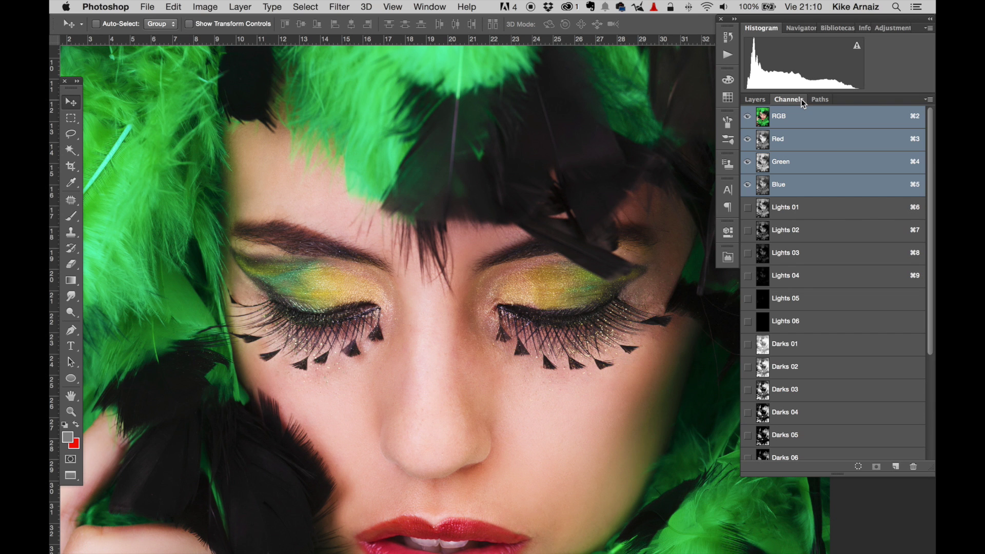
Examine the Lights, Darks and Midtones luminosity mask channels one after another on the whole portrait.
{"action": "left_click", "coordinate": [814, 212]}
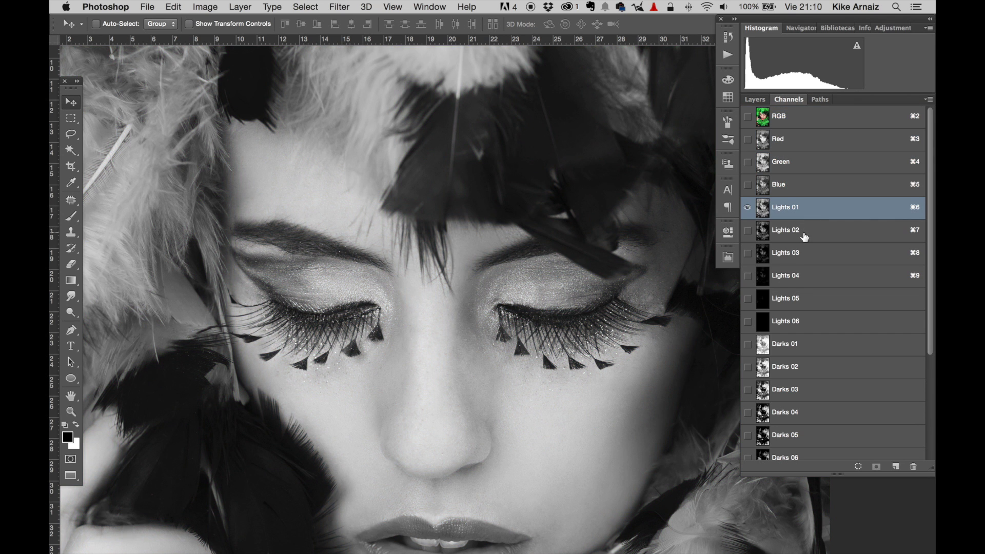
{"action": "left_click", "coordinate": [804, 239]}
{"action": "left_click", "coordinate": [805, 254]}
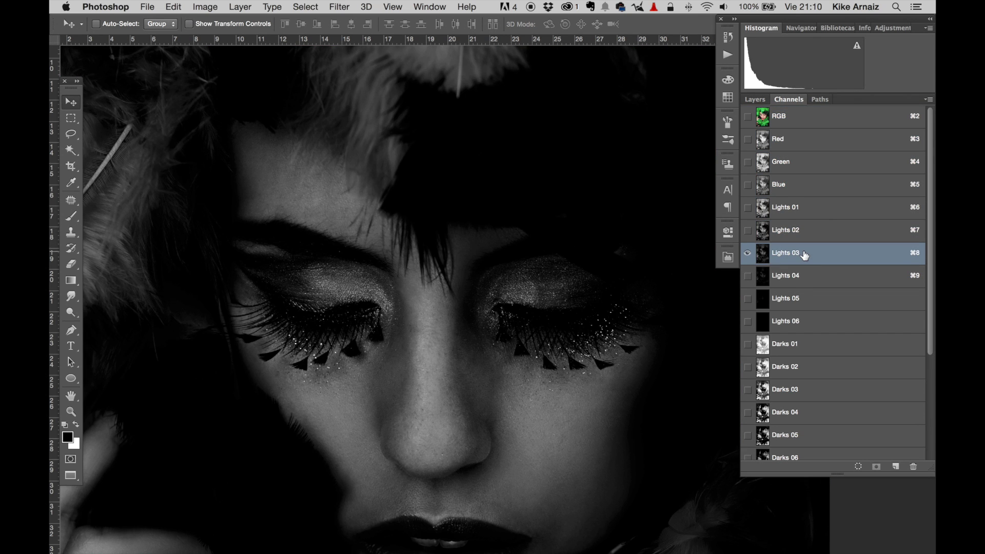
{"action": "key", "text": "super+0"}
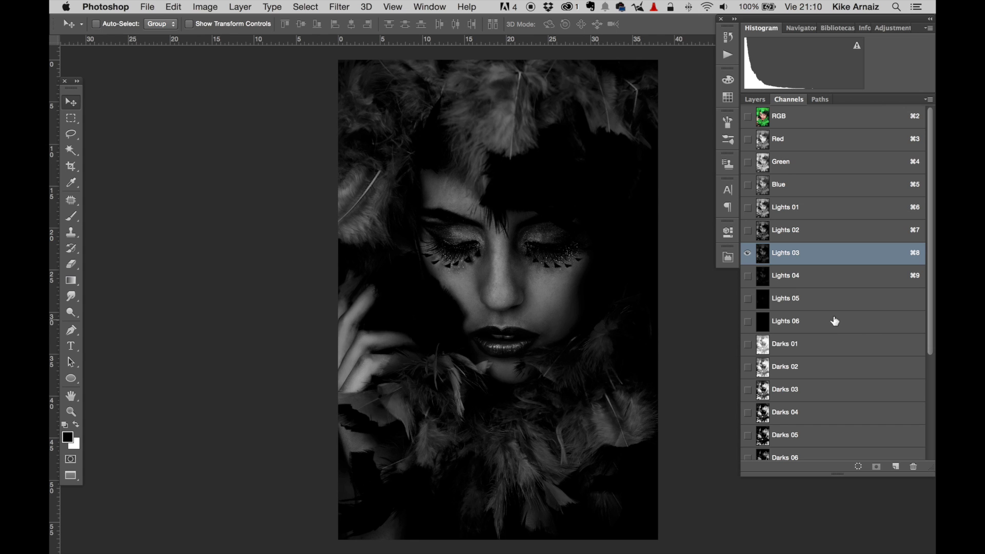
{"action": "left_click", "coordinate": [818, 276]}
{"action": "left_click", "coordinate": [813, 299]}
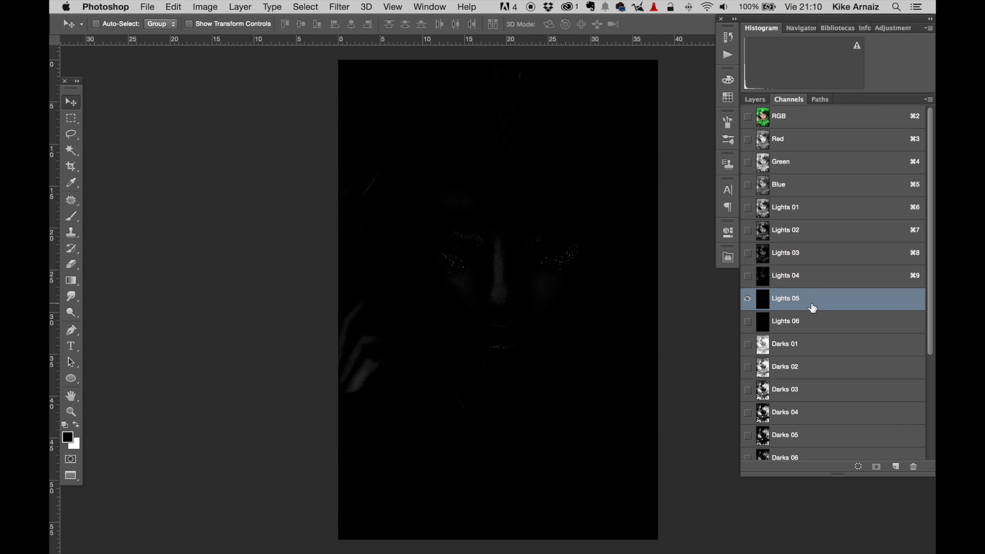
{"action": "left_click", "coordinate": [810, 346]}
{"action": "left_click", "coordinate": [804, 389]}
{"action": "scroll", "coordinate": [800, 377], "scroll_direction": "down", "scroll_amount": 5}
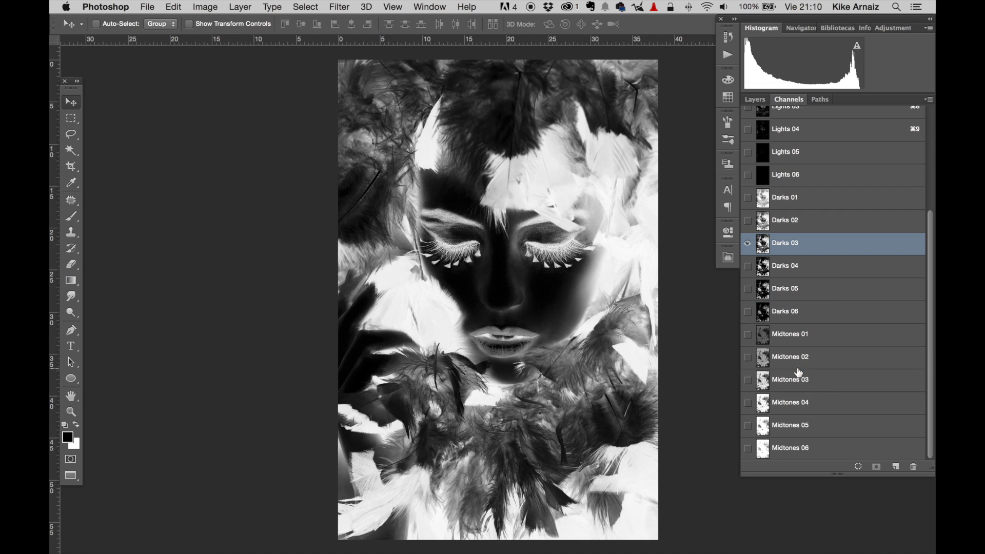
{"action": "left_click", "coordinate": [799, 453]}
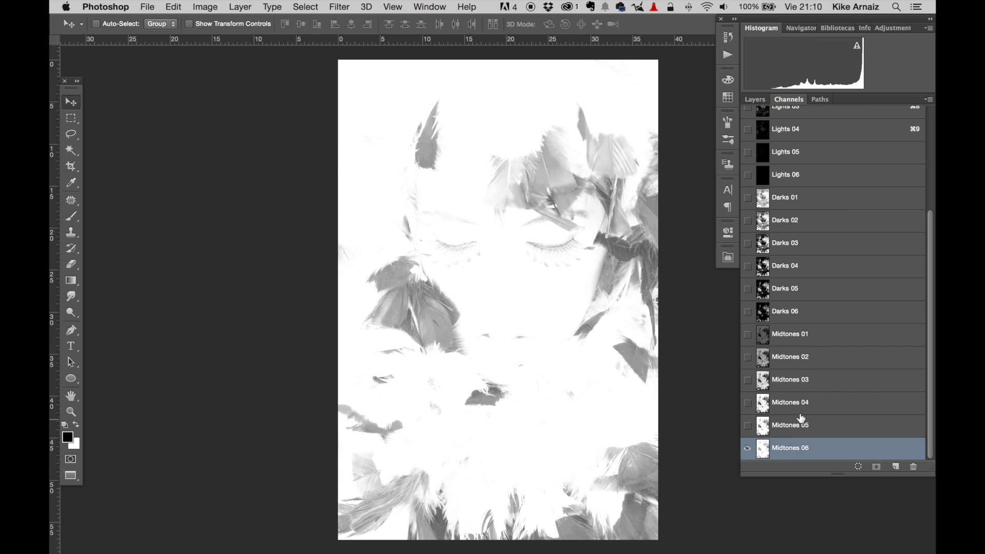
{"action": "left_click", "coordinate": [796, 413]}
{"action": "scroll", "coordinate": [816, 288], "scroll_direction": "up", "scroll_amount": 5}
{"action": "scroll", "coordinate": [568, 228], "scroll_direction": "up", "scroll_amount": 5}
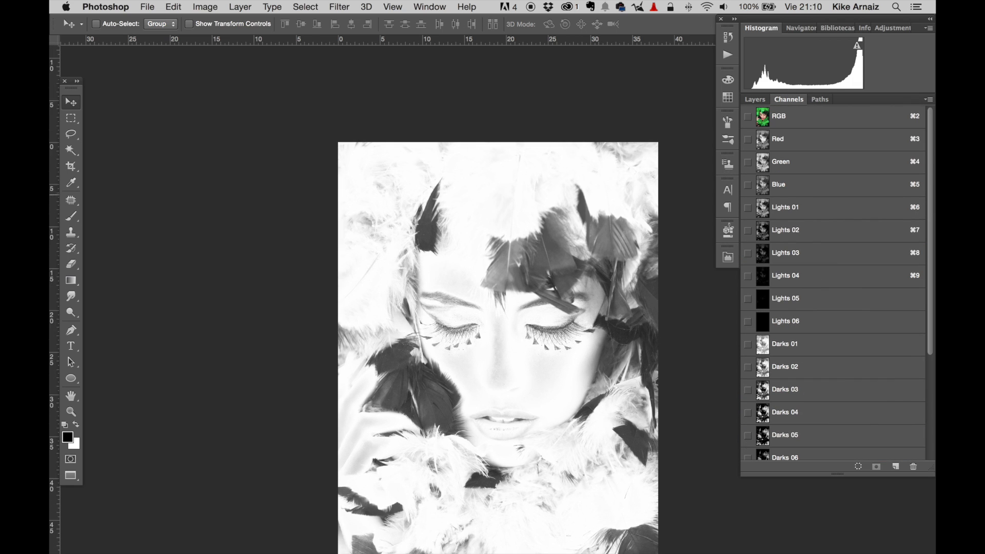
Delete all the luminosity mask channels from the document with adppanel's channel deletion function.
{"action": "left_click", "coordinate": [732, 258]}
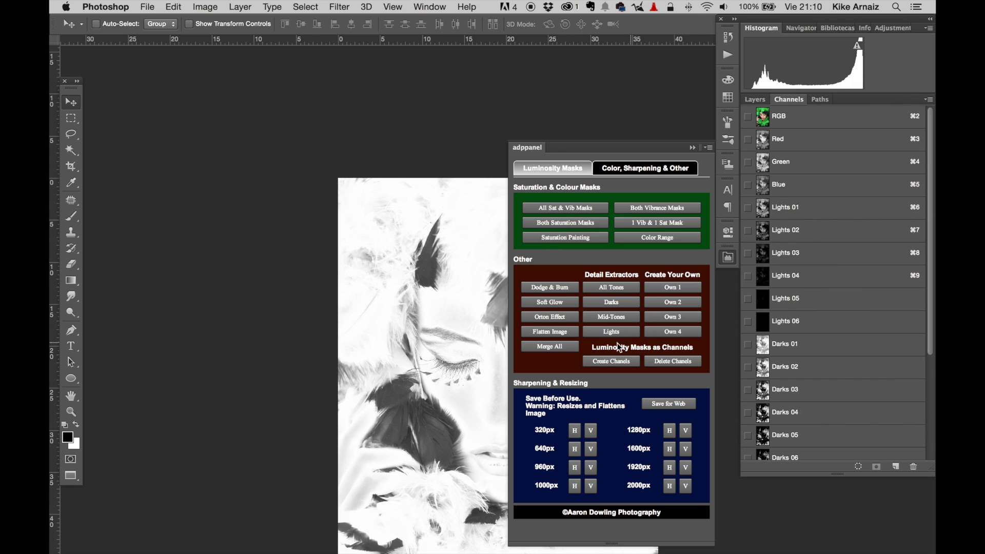
{"action": "left_click", "coordinate": [671, 361]}
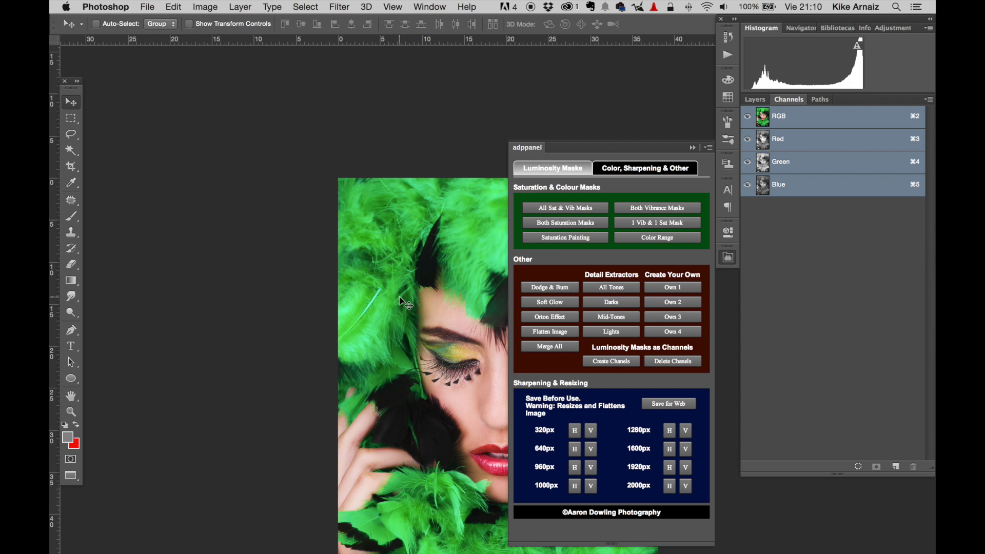
{"action": "scroll", "coordinate": [402, 303], "scroll_direction": "right", "scroll_amount": 2}
{"action": "scroll", "coordinate": [403, 303], "scroll_direction": "down", "scroll_amount": 1}
{"action": "scroll", "coordinate": [359, 304], "scroll_direction": "right", "scroll_amount": 3}
{"action": "scroll", "coordinate": [360, 304], "scroll_direction": "down", "scroll_amount": 2}
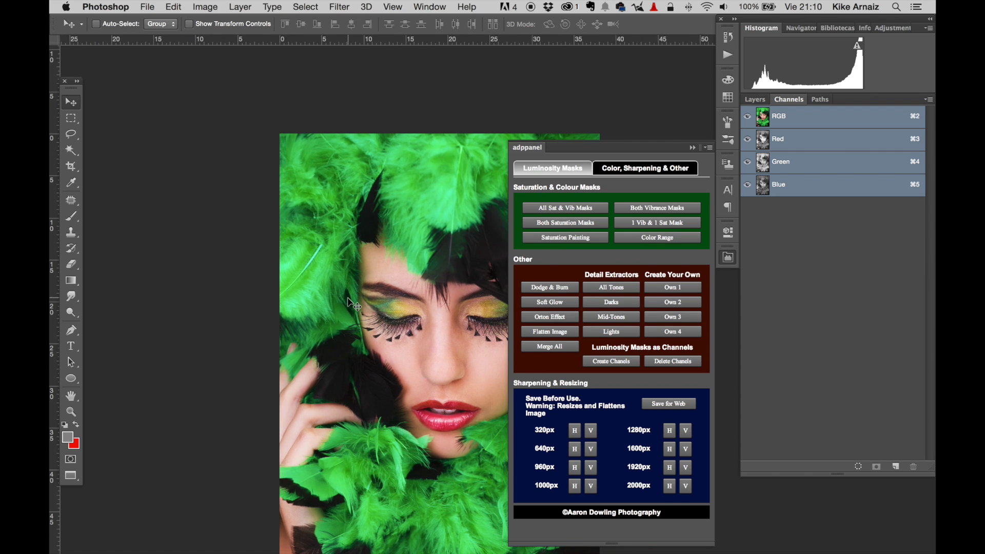
Examine the Save for Web dialog and its equivalent Photoshop command without exporting the portrait.
{"action": "scroll", "coordinate": [353, 304], "scroll_direction": "right", "scroll_amount": 2}
{"action": "scroll", "coordinate": [353, 304], "scroll_direction": "down", "scroll_amount": 1}
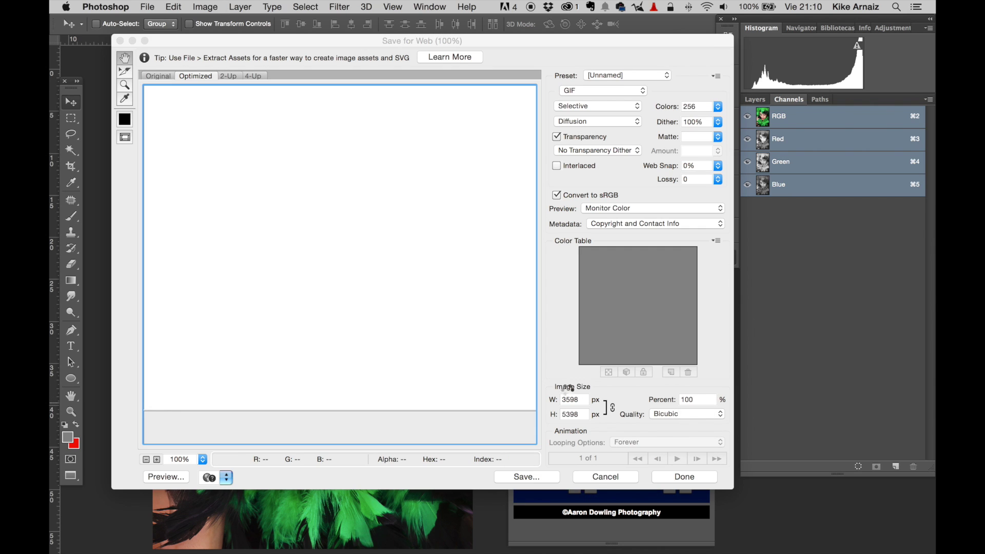
{"action": "left_click", "coordinate": [607, 477]}
{"action": "left_click", "coordinate": [148, 6]}
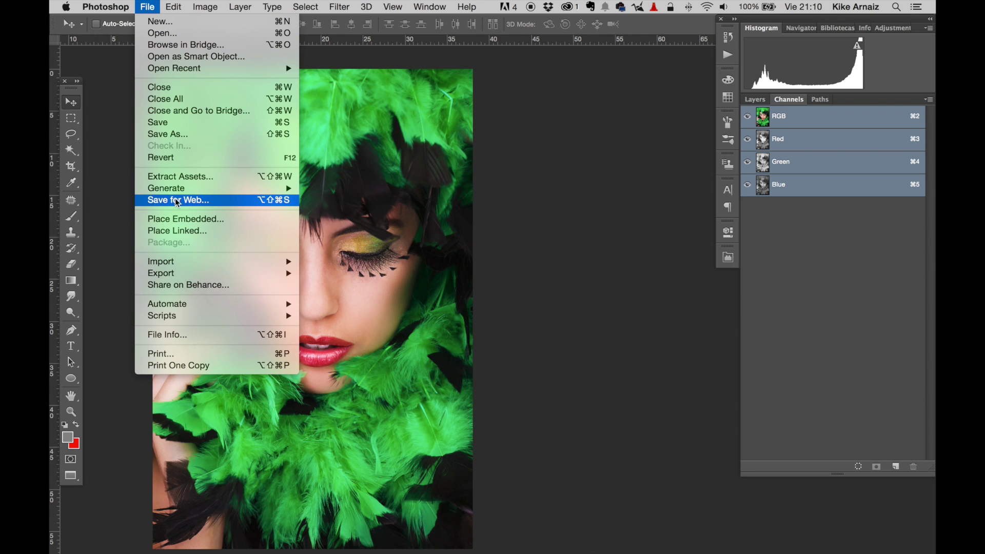
Sharpen and resize the portrait to 320px vertical with adppanel and display its layers with the image at 100% zoom.
{"action": "left_click", "coordinate": [729, 258]}
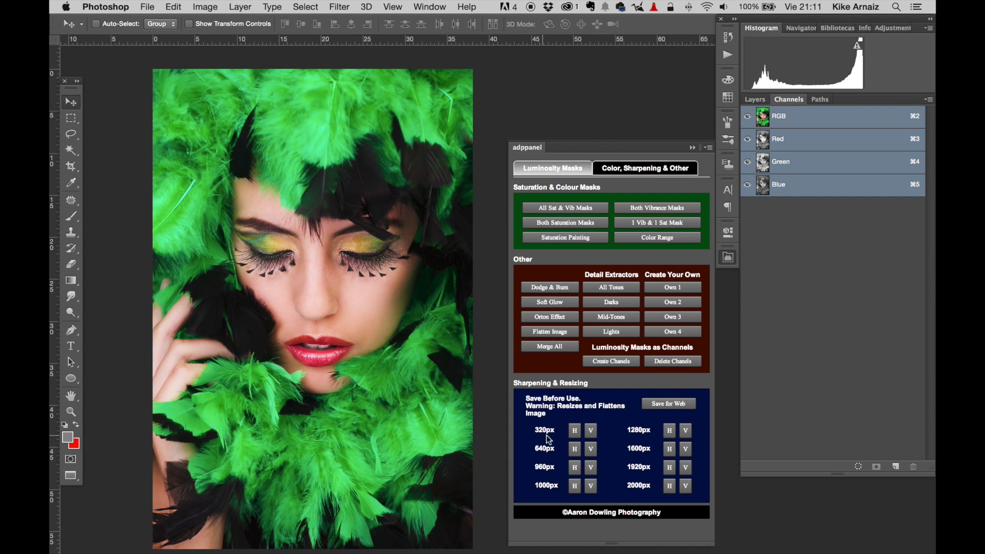
{"action": "left_click", "coordinate": [592, 433]}
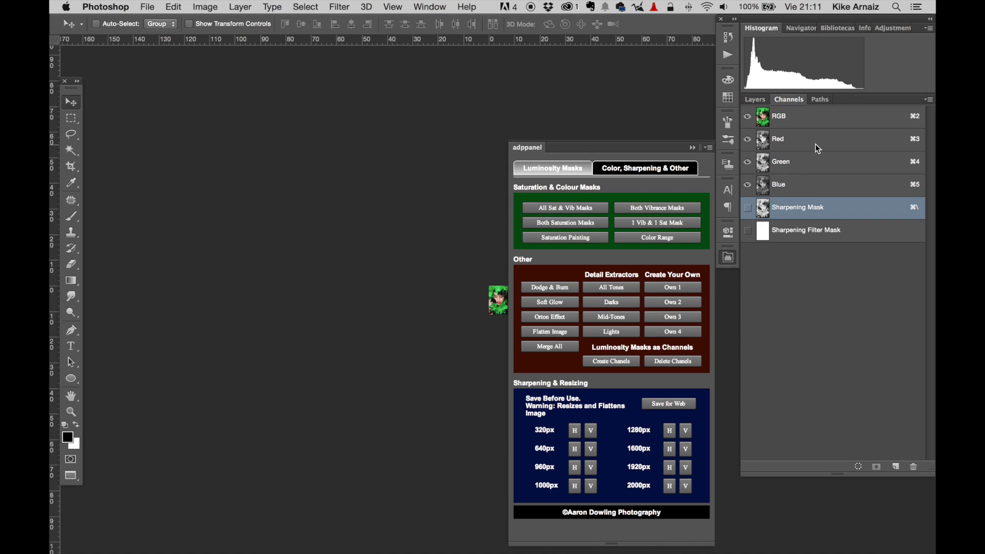
{"action": "left_click", "coordinate": [694, 149]}
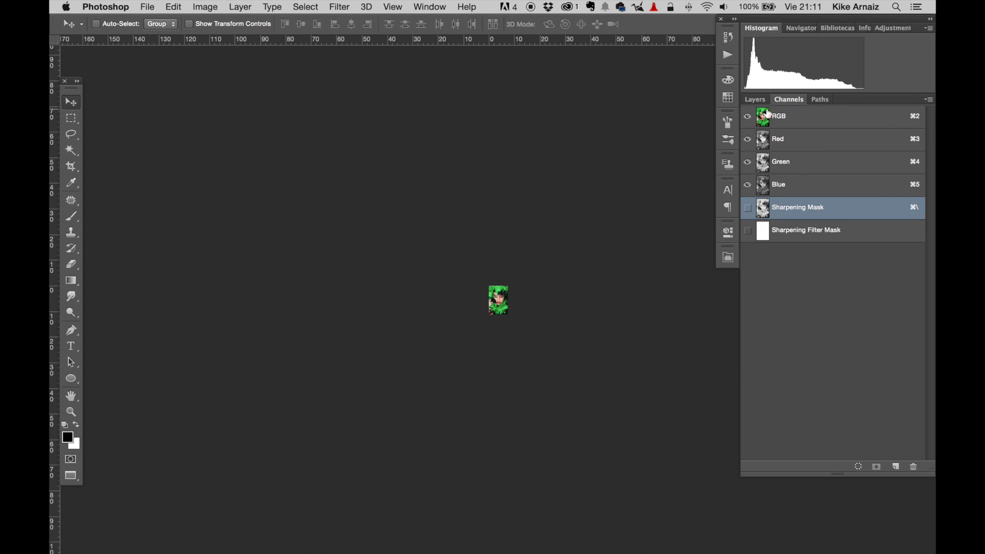
{"action": "left_click", "coordinate": [762, 102]}
{"action": "key", "text": "super+1"}
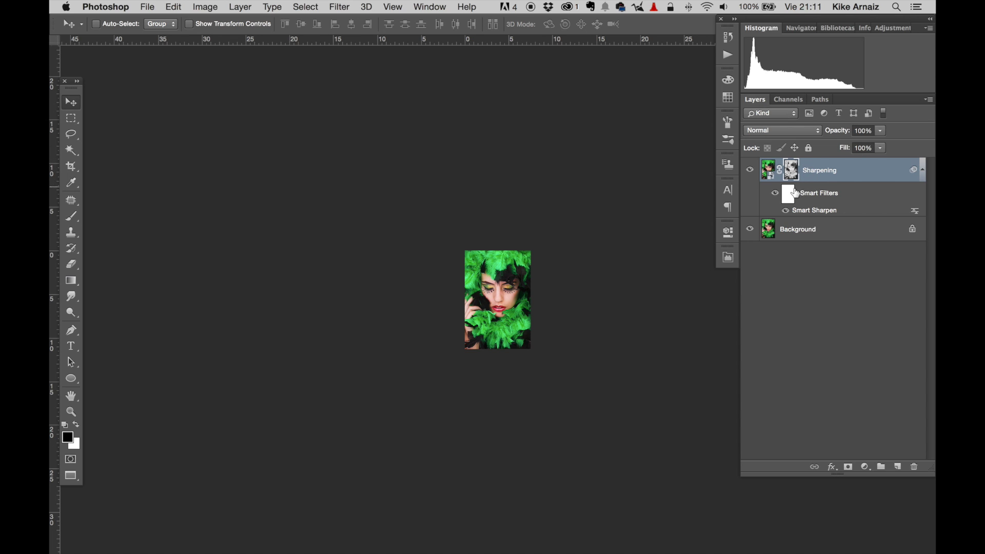
Check the resized portrait's pixel dimensions and resolution without changing them.
{"action": "key", "text": "super+alt+i"}
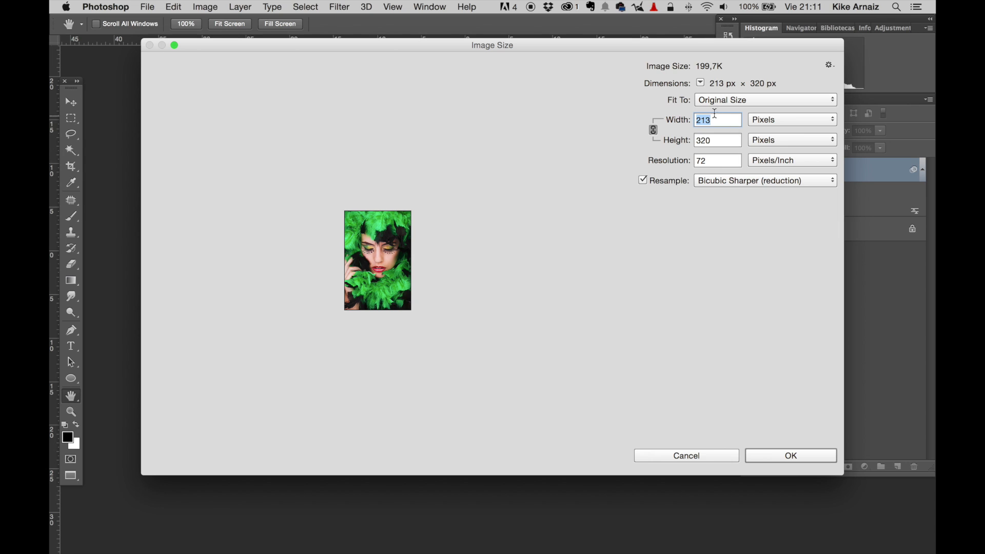
{"action": "left_click", "coordinate": [696, 160]}
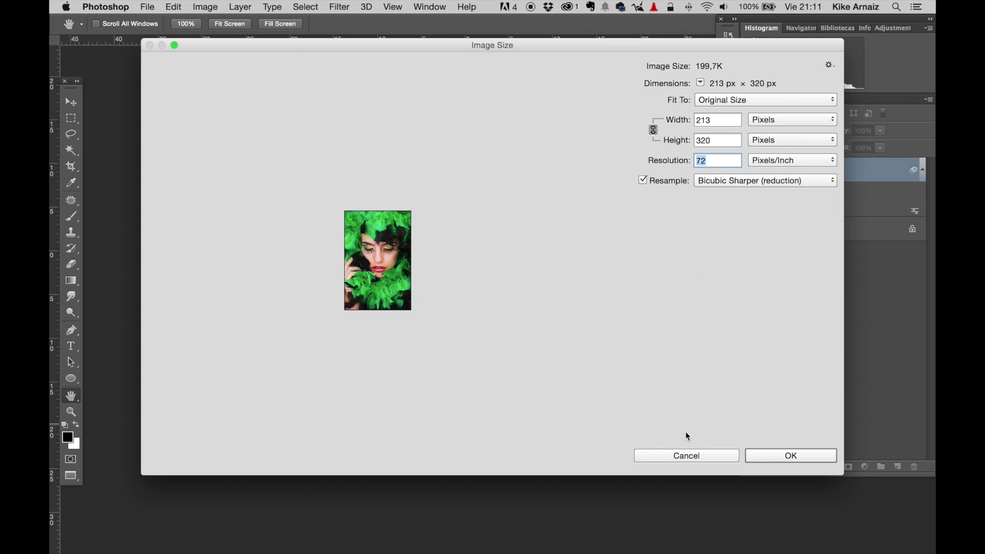
{"action": "left_click", "coordinate": [690, 455]}
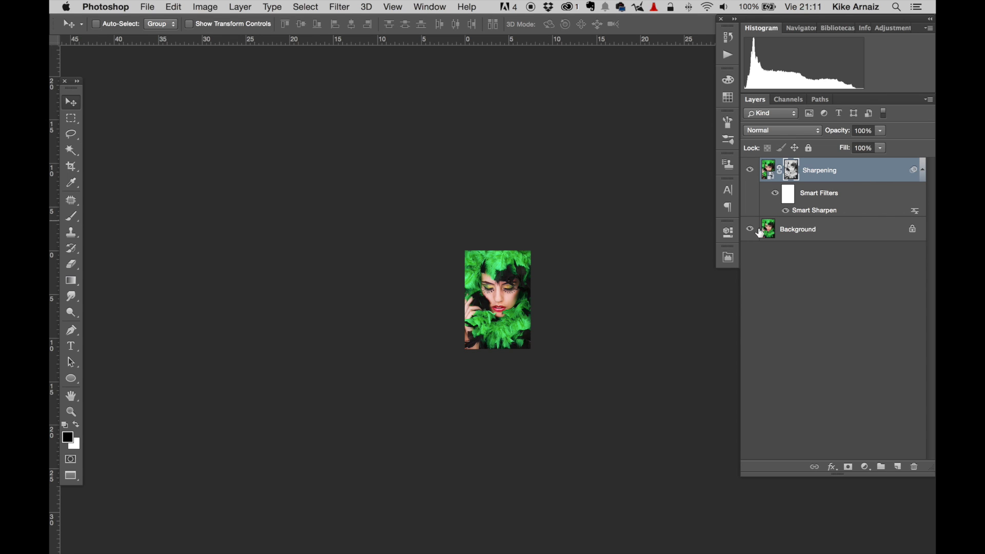
Review adppanel's Luminosity Masks and Color, Sharpening & Other function sets once more and collapse the extension.
{"action": "left_click", "coordinate": [728, 258]}
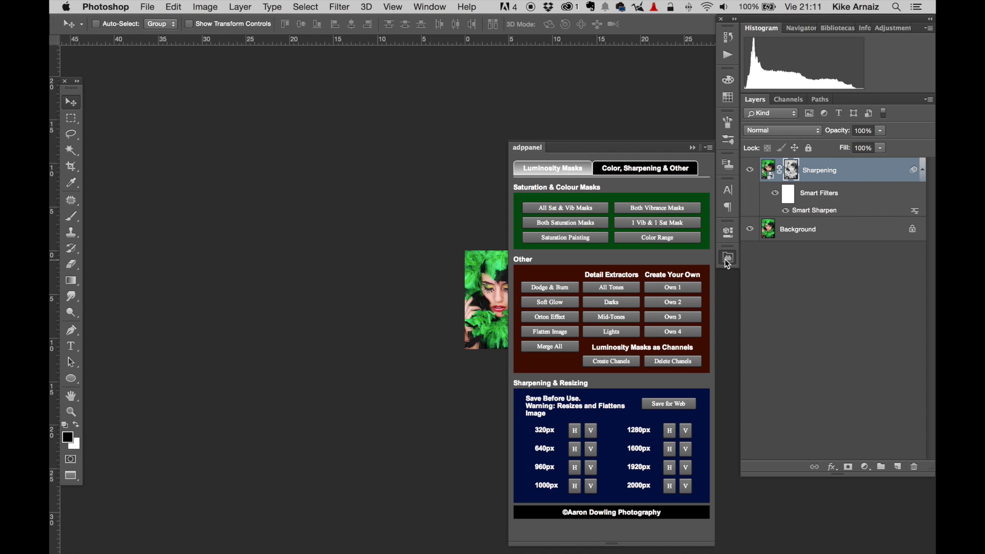
{"action": "left_click", "coordinate": [581, 170]}
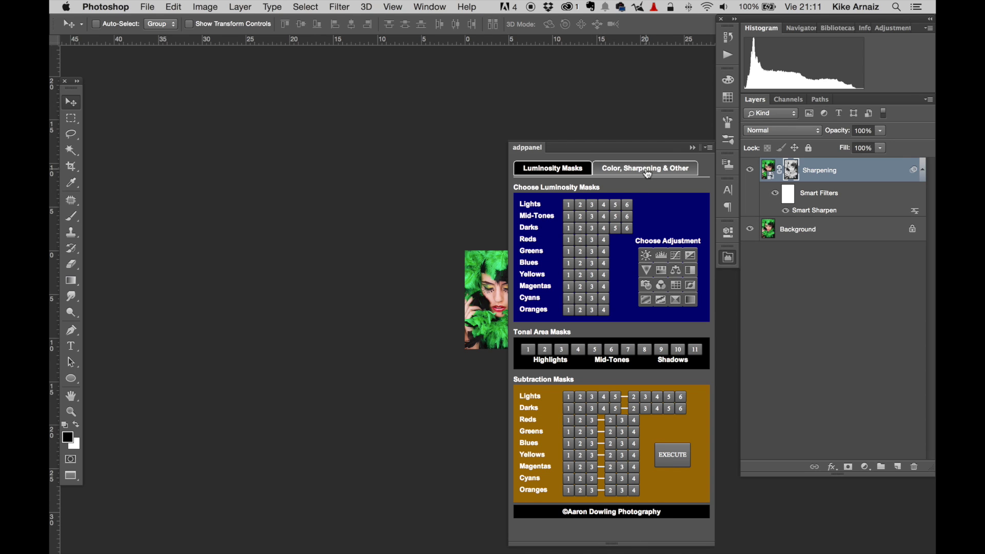
{"action": "left_click", "coordinate": [648, 173]}
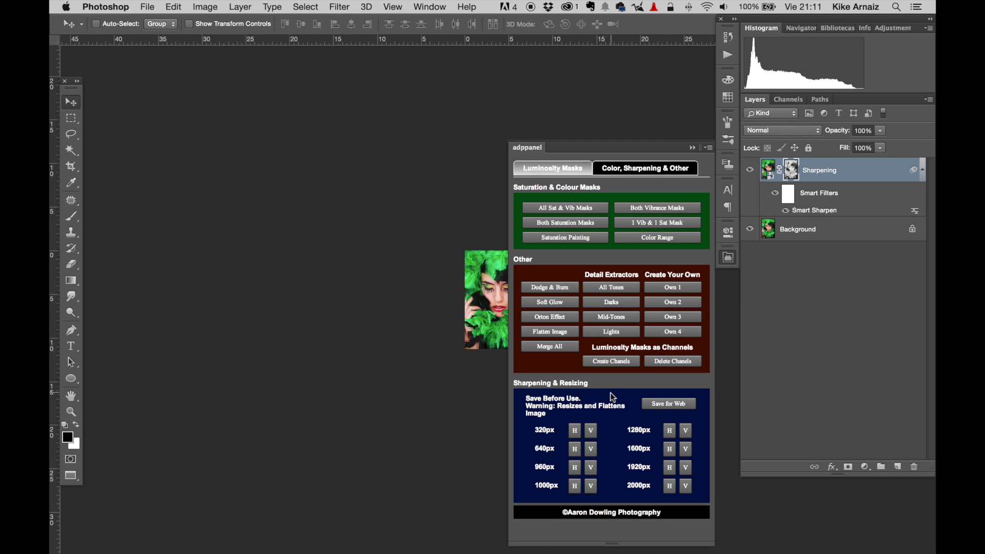
{"action": "left_click", "coordinate": [567, 173]}
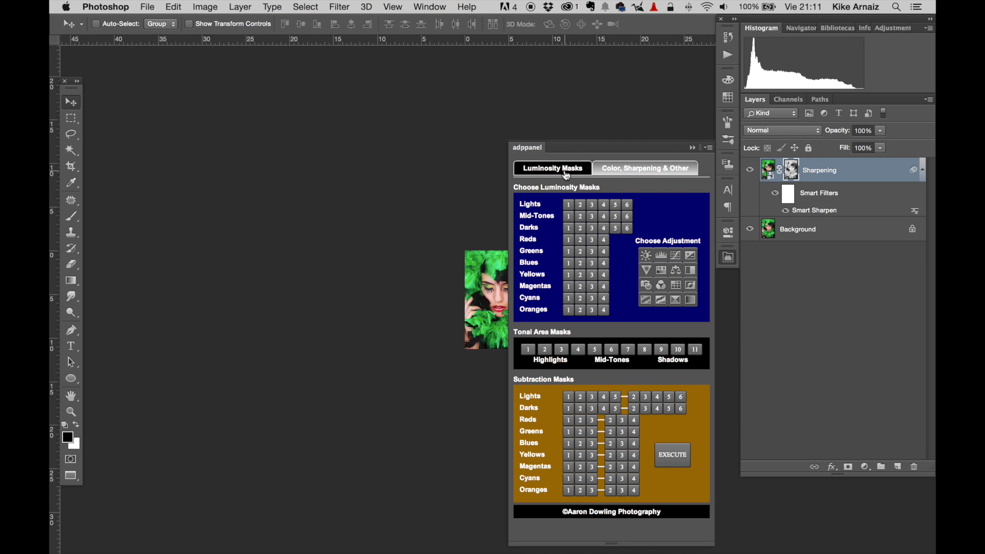
{"action": "scroll", "coordinate": [368, 213], "scroll_direction": "right", "scroll_amount": 2}
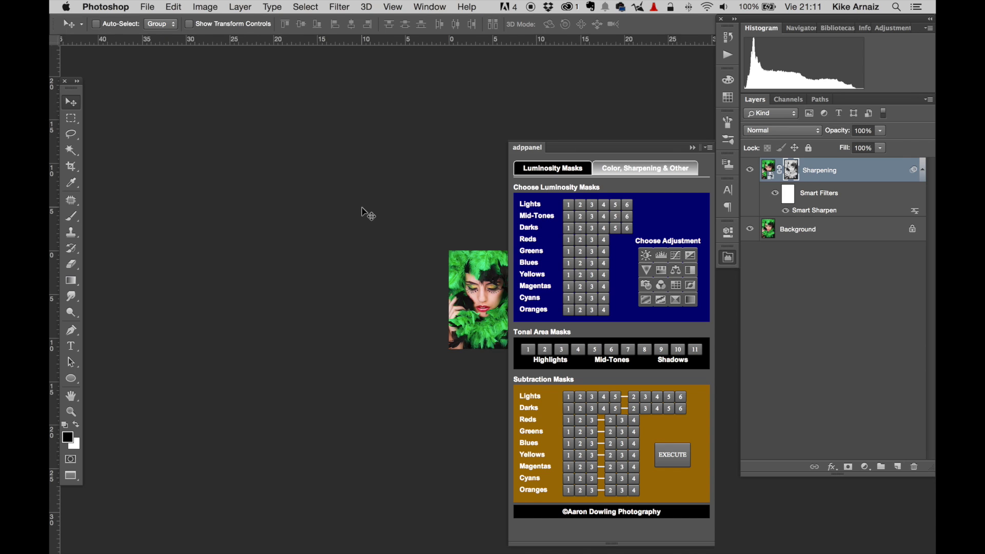
{"action": "scroll", "coordinate": [362, 208], "scroll_direction": "right", "scroll_amount": 5}
{"action": "left_click", "coordinate": [692, 148]}
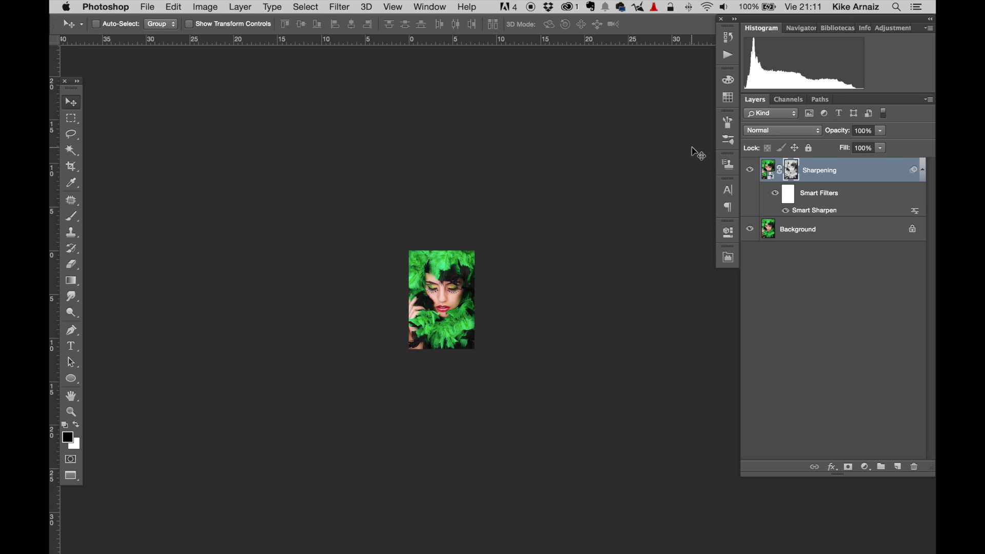